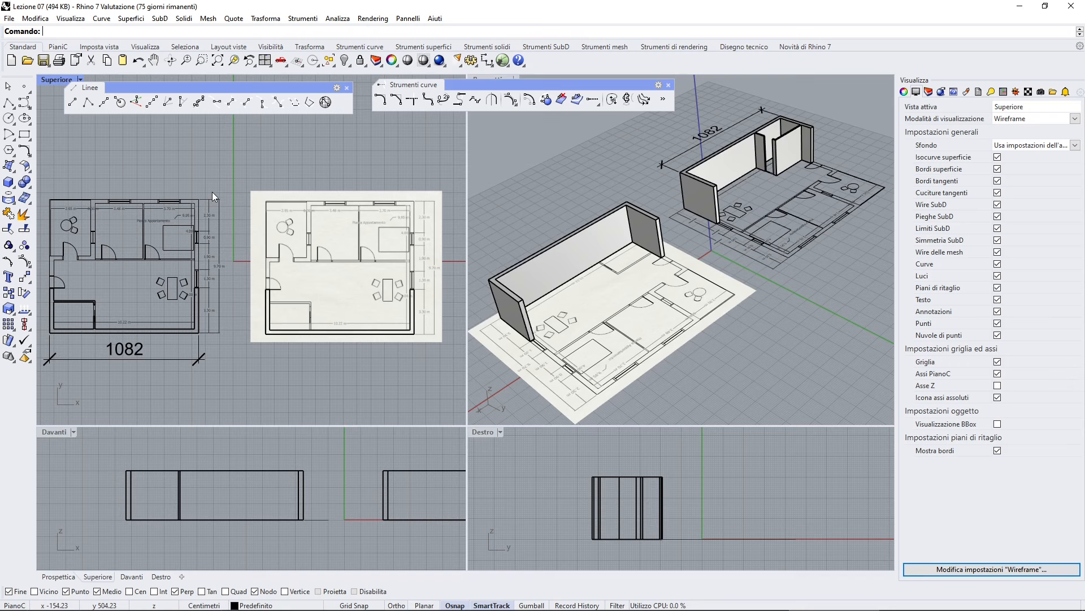
- Switch to the browser and compare the vector graphics and raster graphics search results, then return to Rhino
key(alt+Tab)
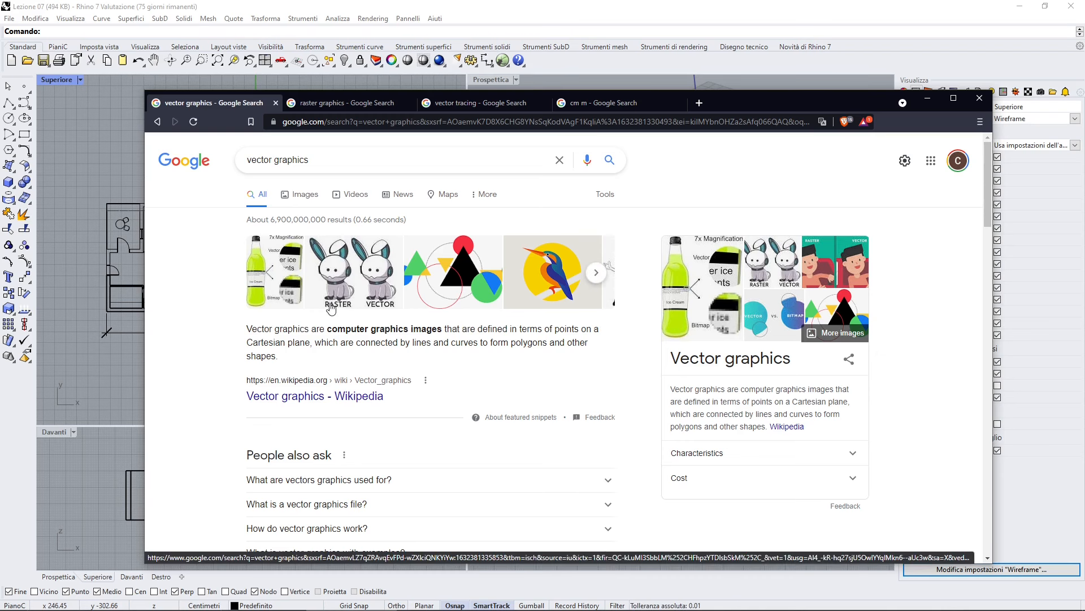
triple_click(273, 162)
click(191, 225)
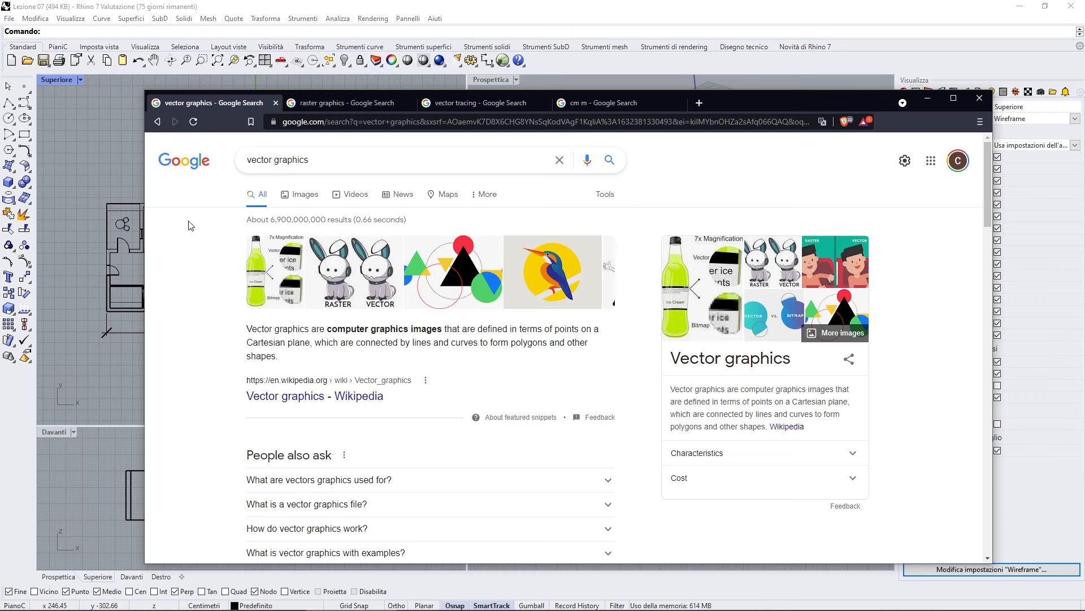
double_click(317, 165)
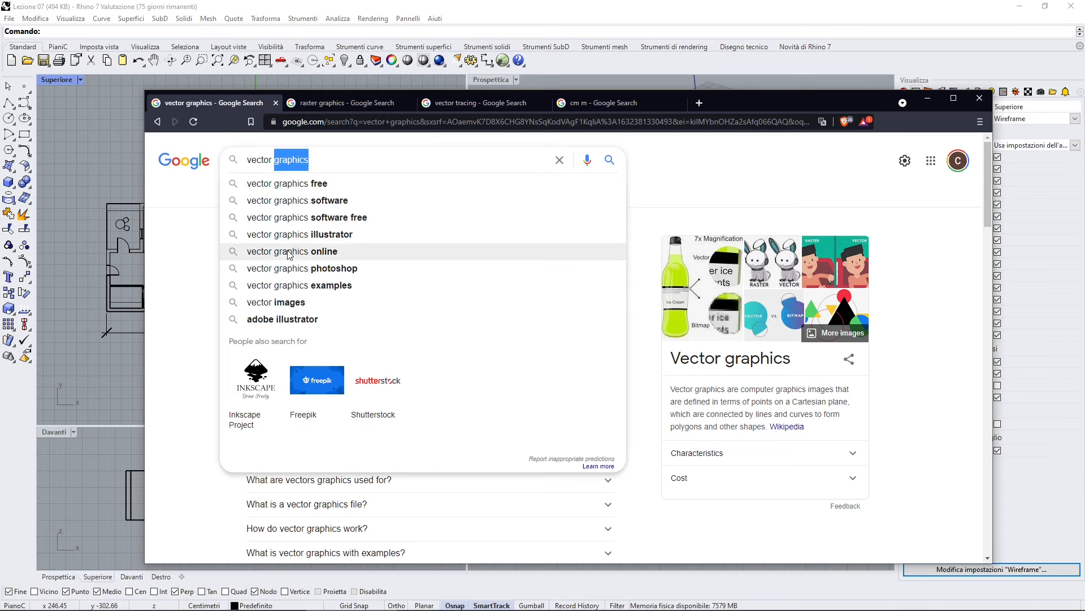
click(197, 253)
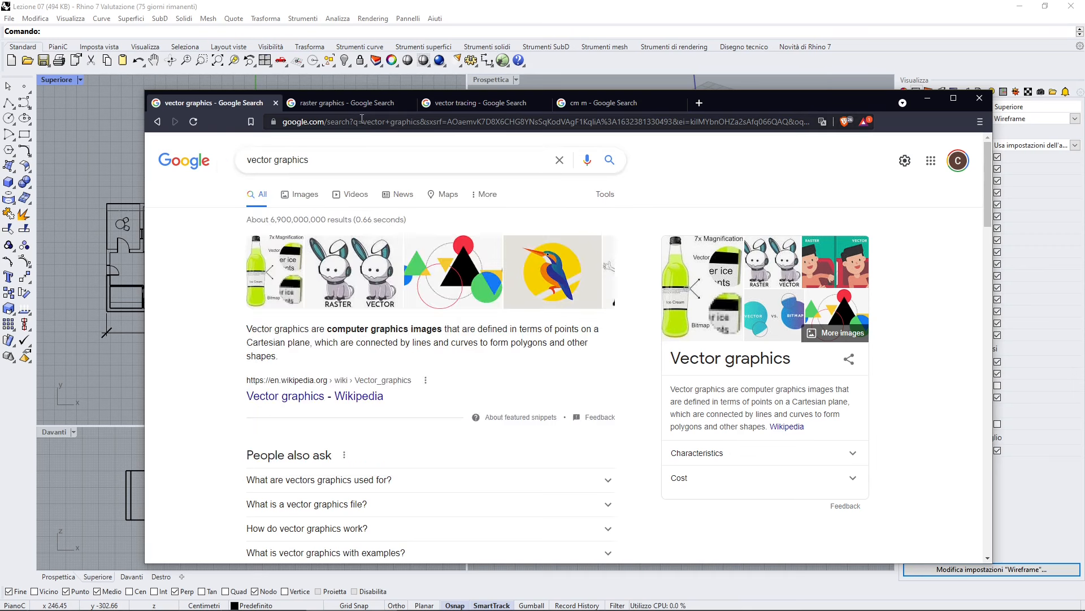
click(348, 109)
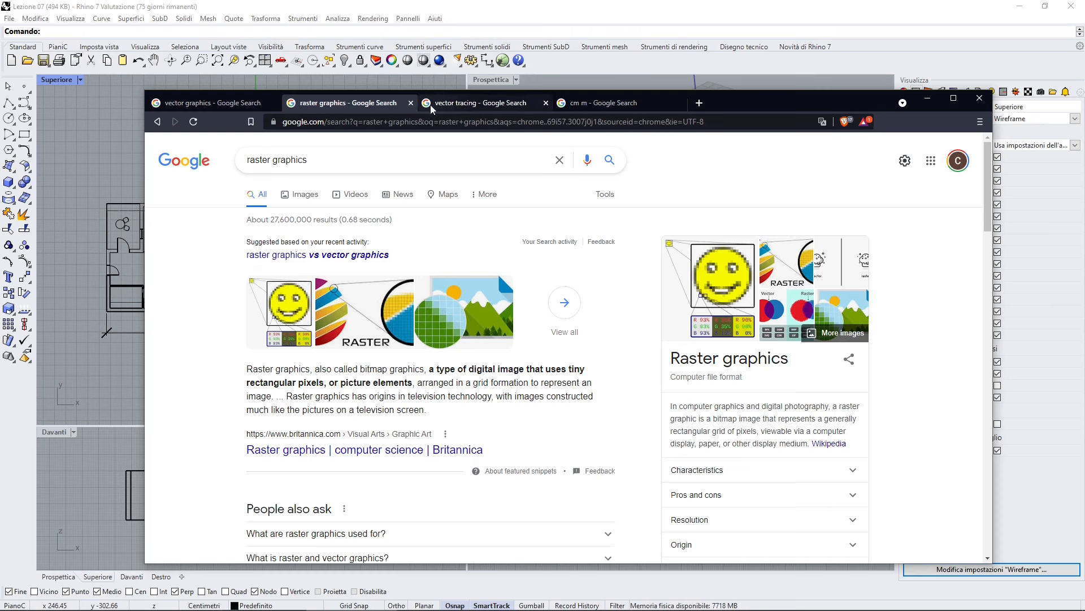
click(182, 102)
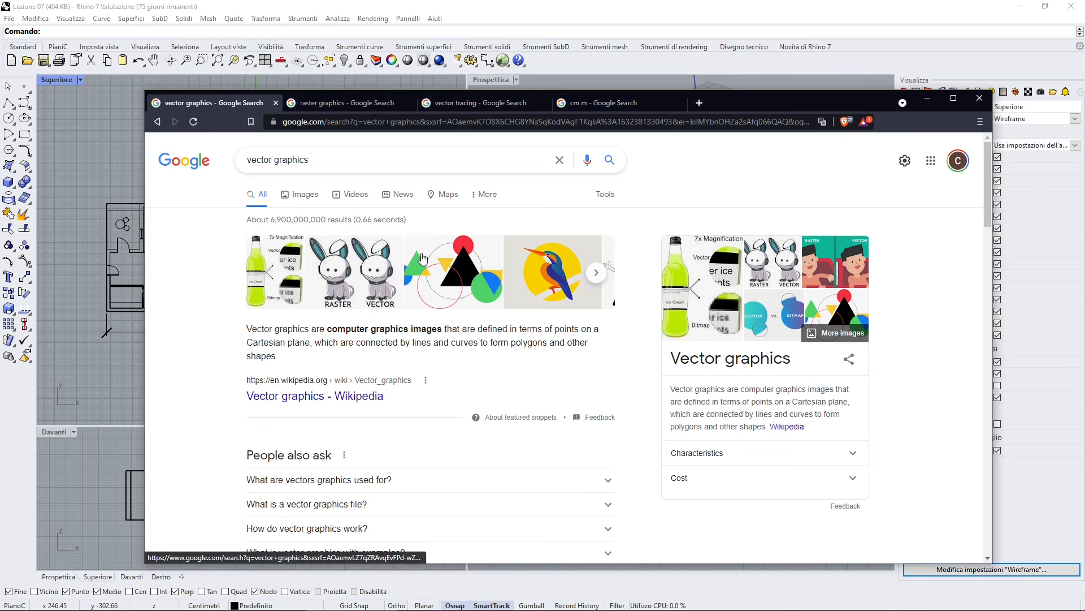
click(928, 99)
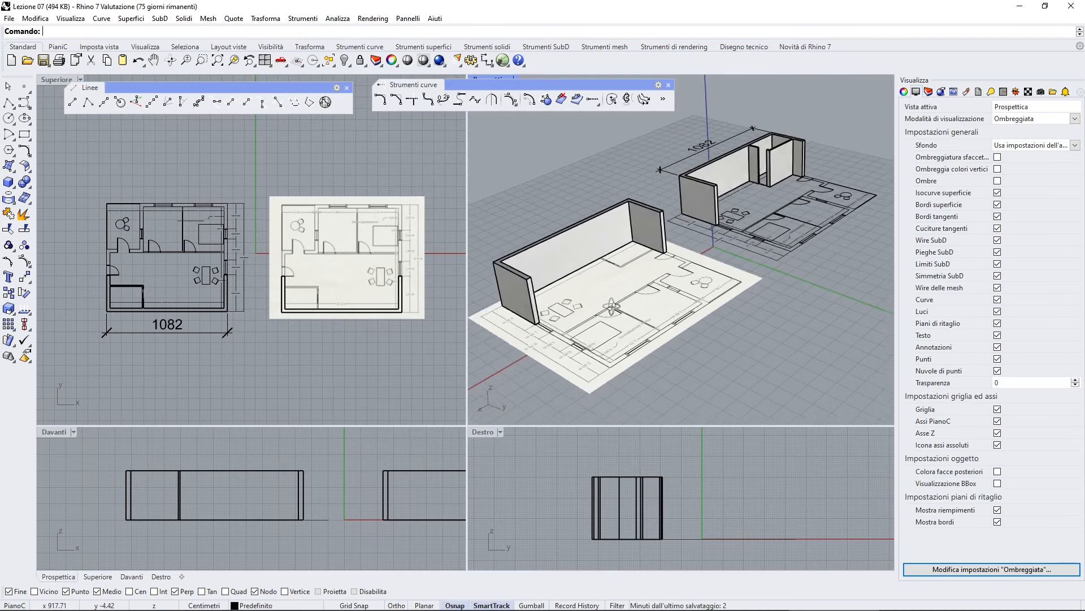
- Select all existing floor plan drawings, images and walls in the Top viewport and delete them
scroll(611, 307, up, 2)
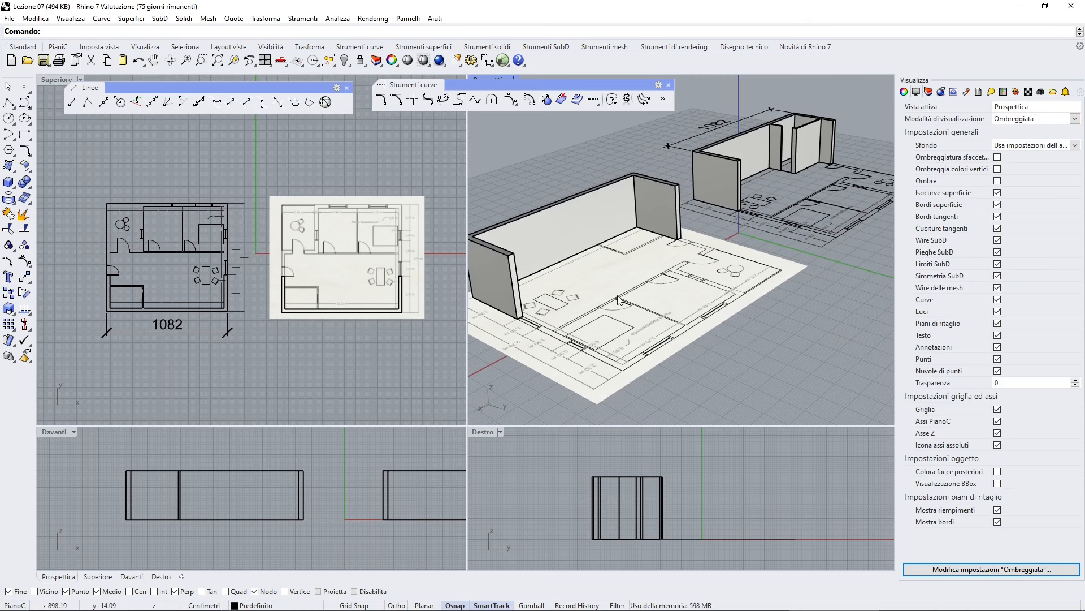
click(365, 173)
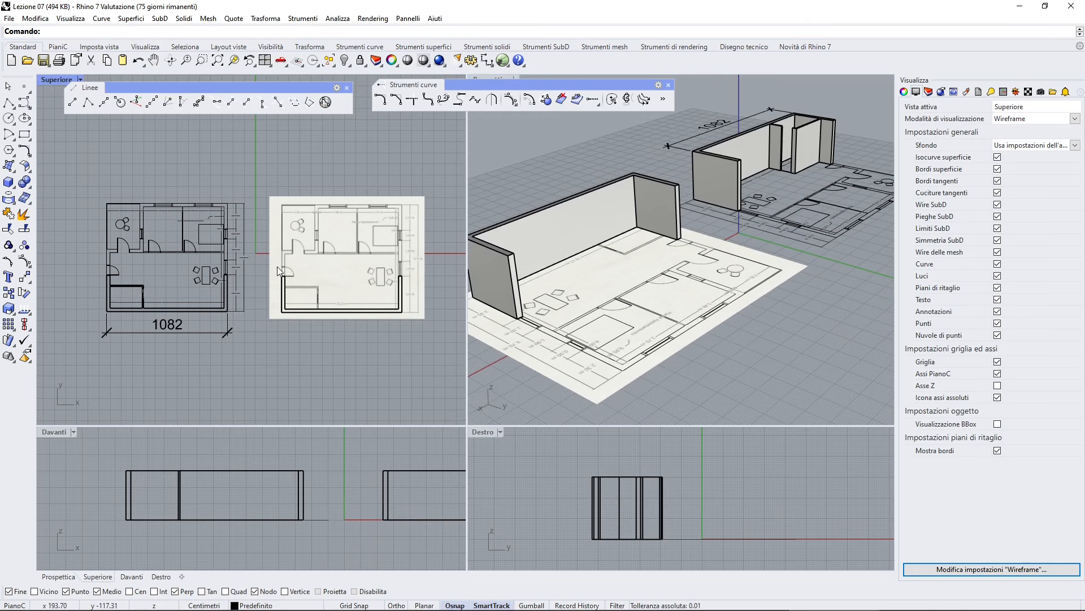
scroll(256, 301, up, 1)
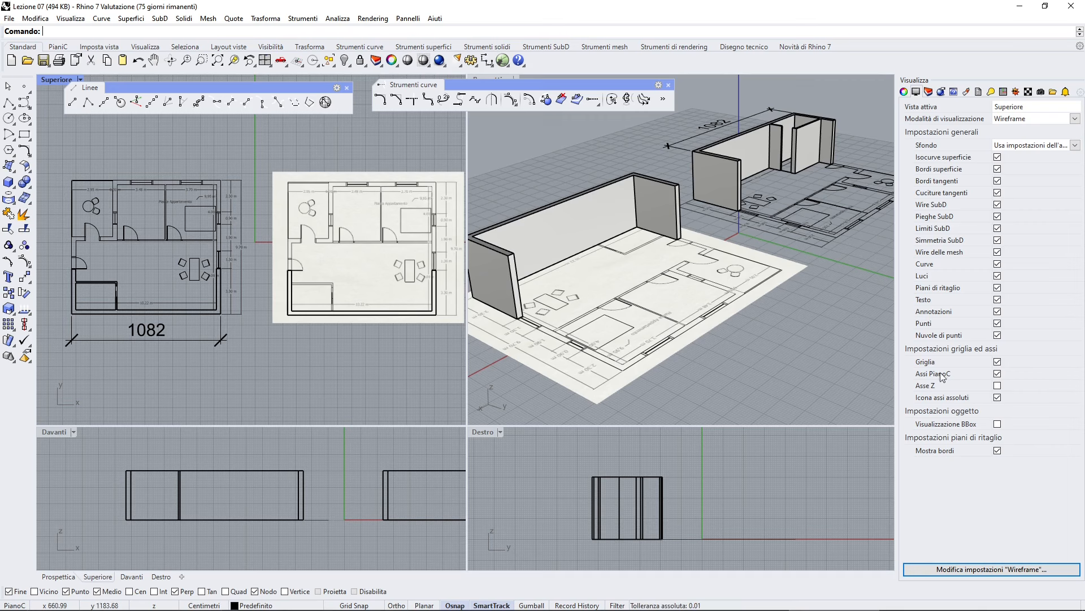
scroll(672, 405, down, 2)
scroll(243, 271, down, 4)
scroll(248, 272, down, 1)
right_drag(253, 273, 212, 289)
scroll(213, 289, up, 1)
drag(130, 201, 391, 373)
key(Delete)
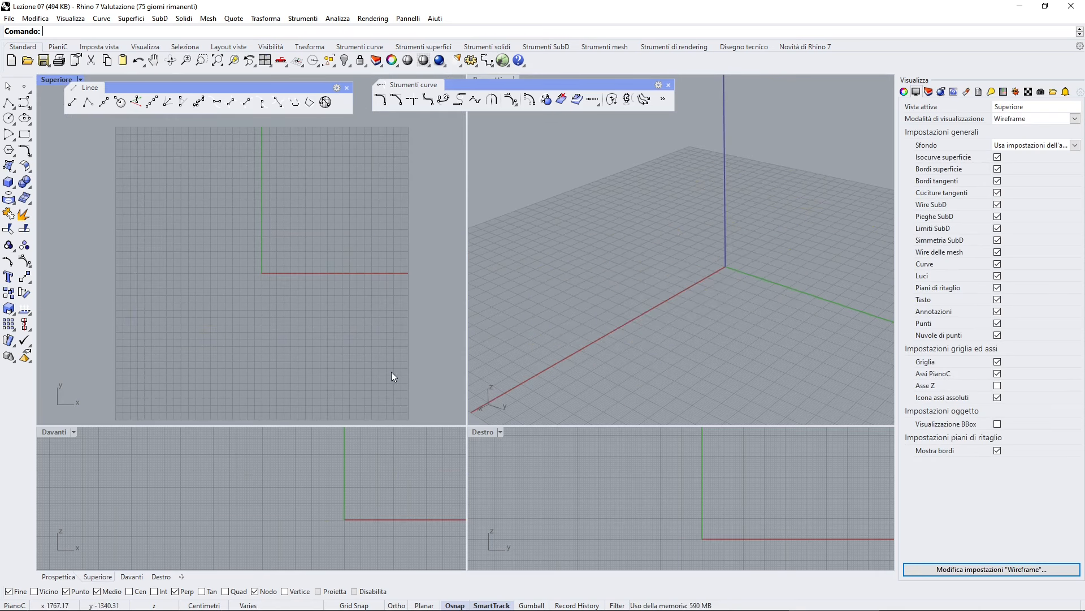
- Save the model under the file name Lesson 07 in the Rhino 7 folder
click(6, 19)
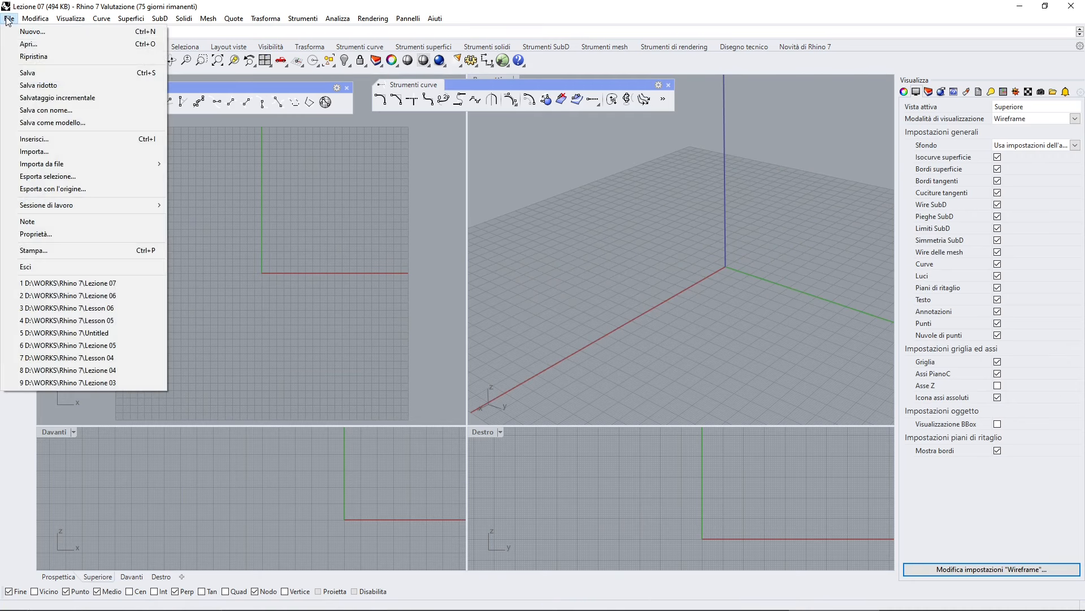
click(44, 111)
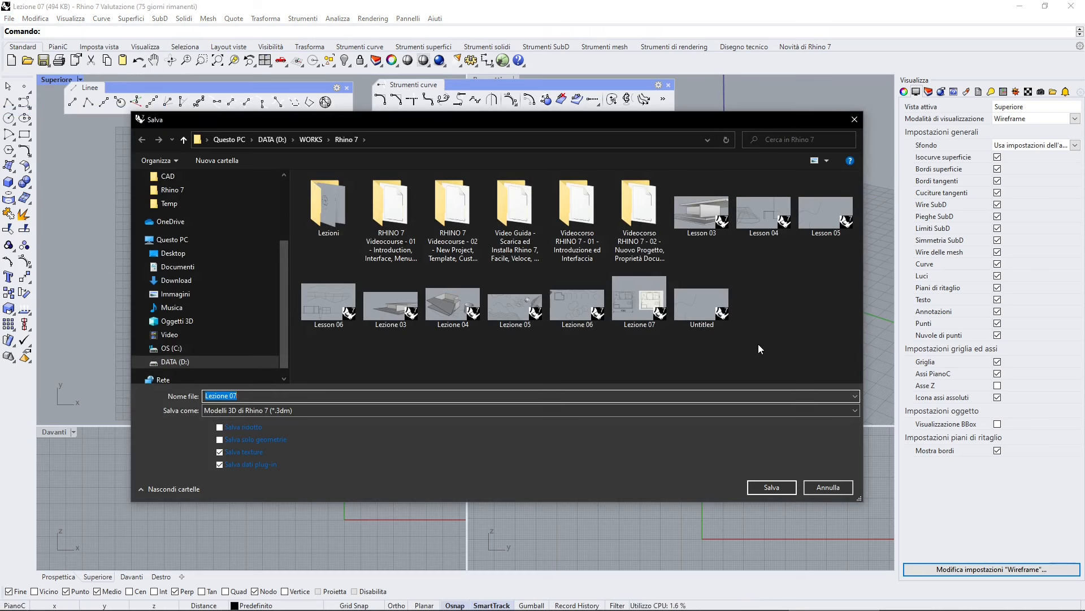
text(Le)
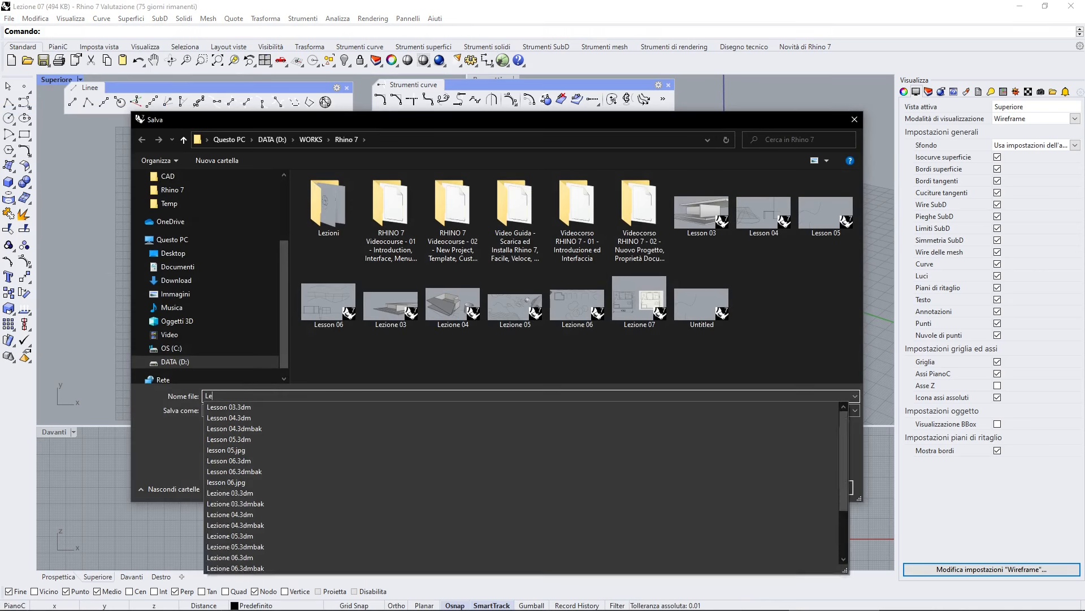
text(sson 07)
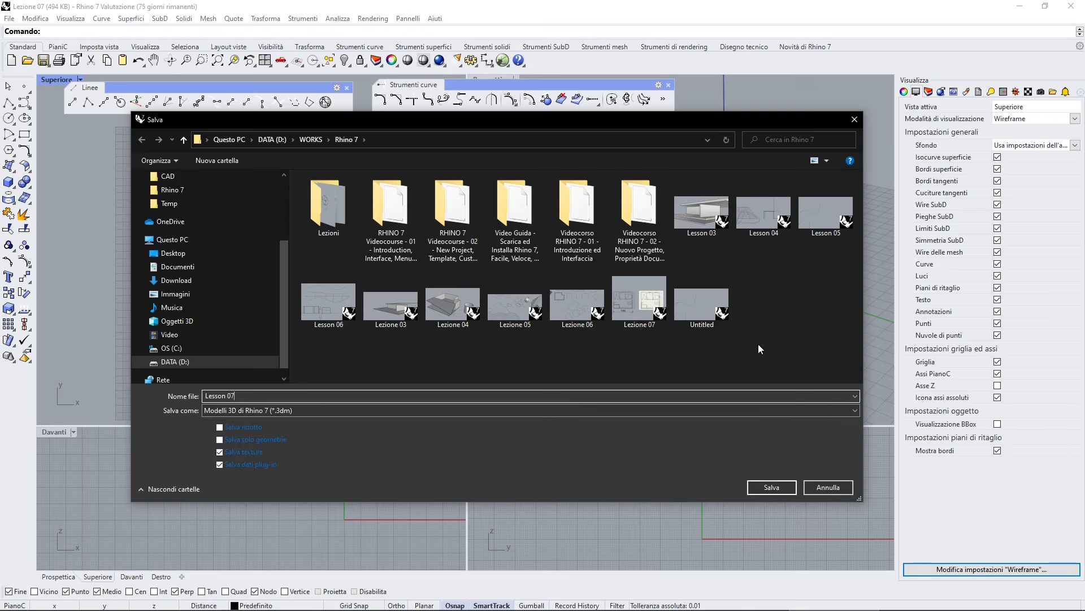
click(771, 486)
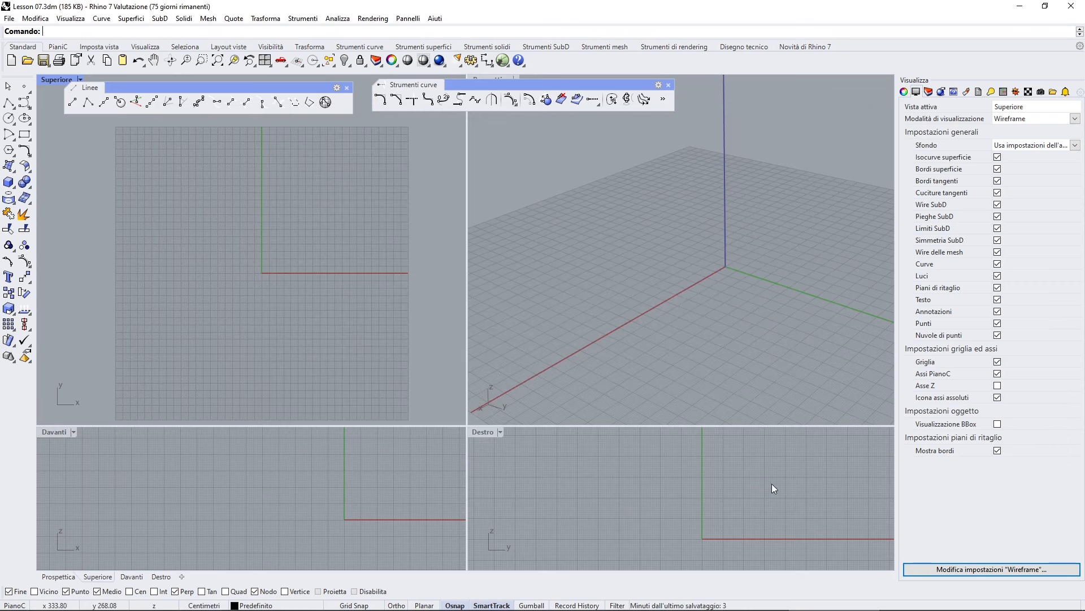
scroll(266, 273, up, 12)
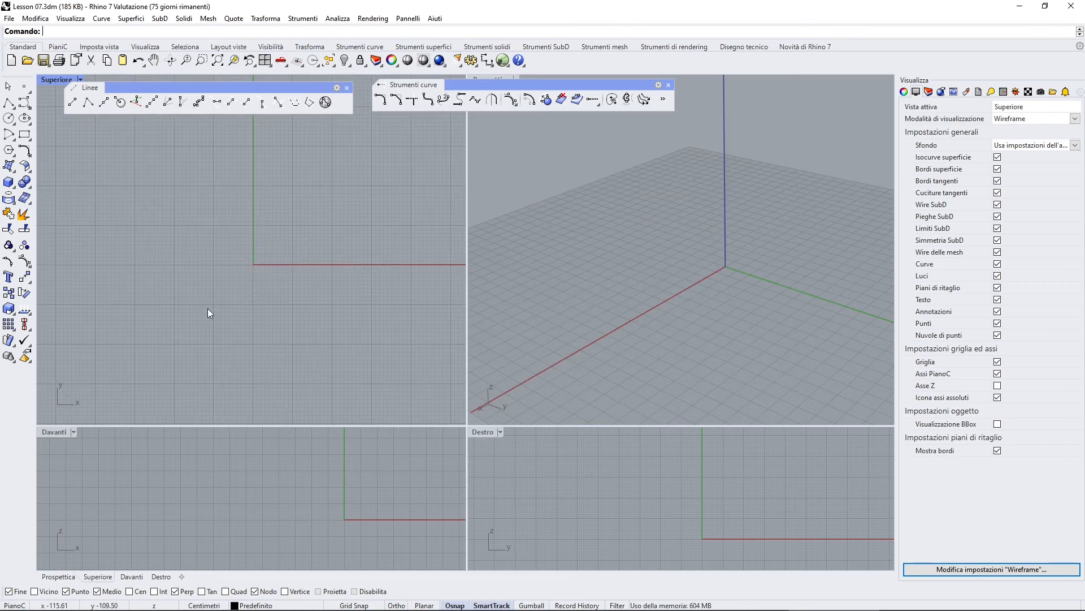
scroll(208, 307, up, 5)
right_drag(375, 226, 235, 296)
scroll(219, 308, down, 3)
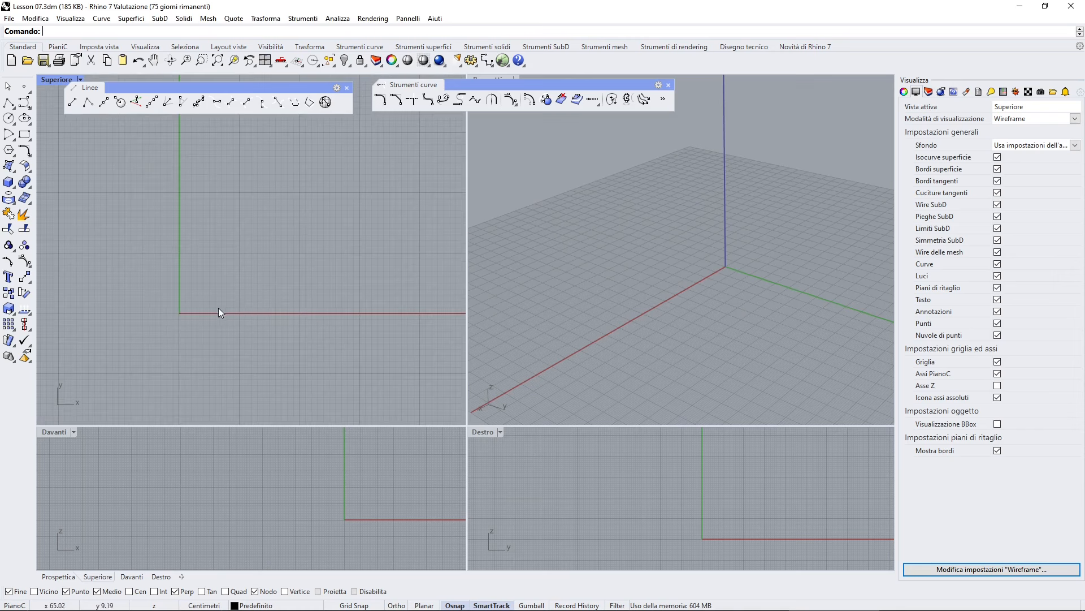
right_drag(615, 269, 603, 287)
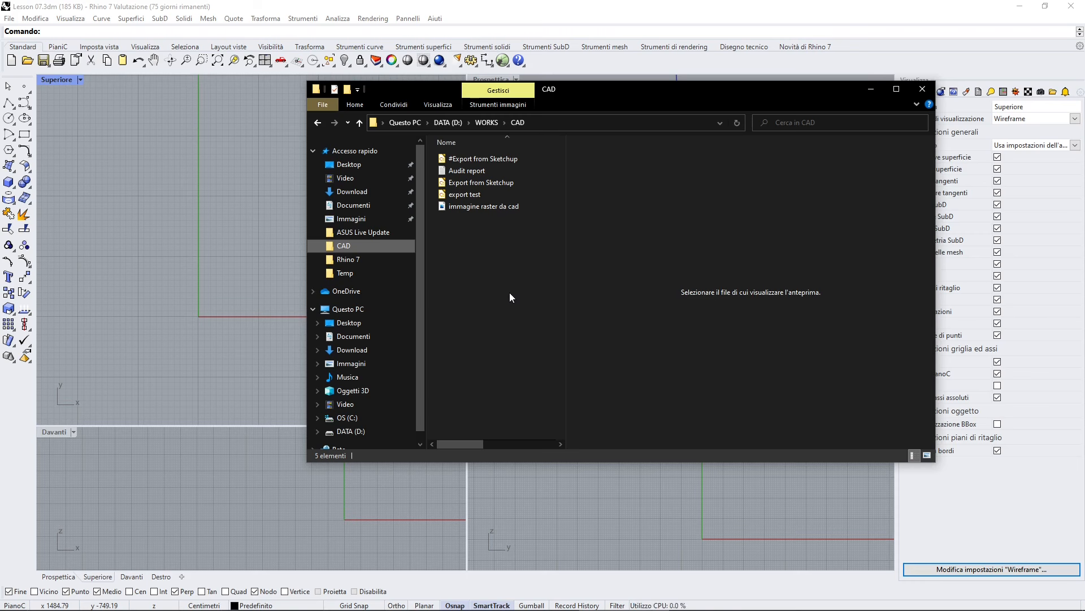
- Drag the 'export test' DWG file from the CAD folder into the Top viewport and import it with default DWG/DXF options
drag(674, 89, 722, 103)
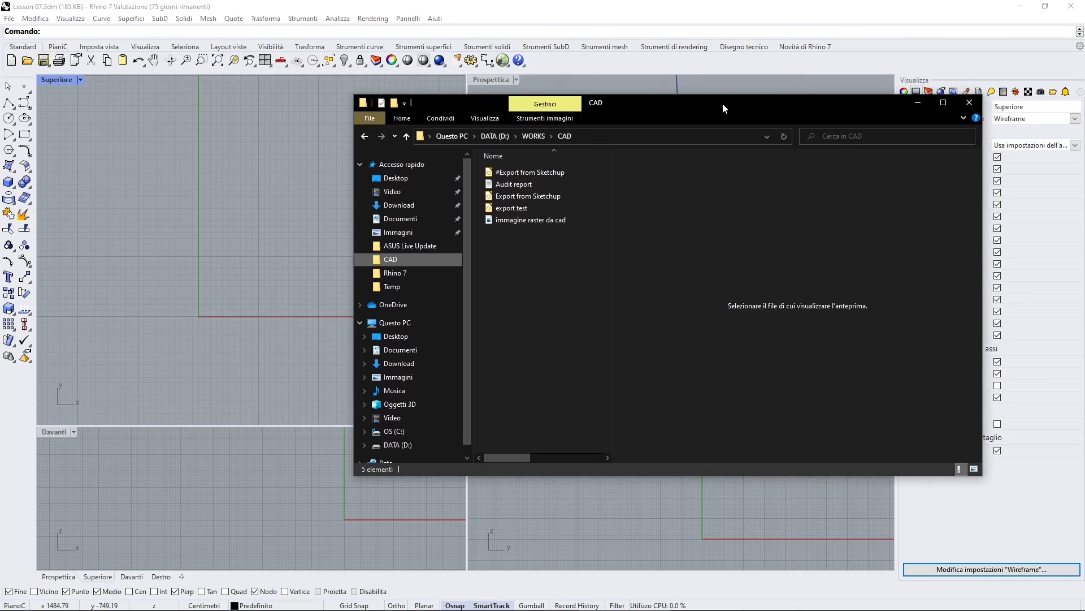
drag(986, 180, 809, 180)
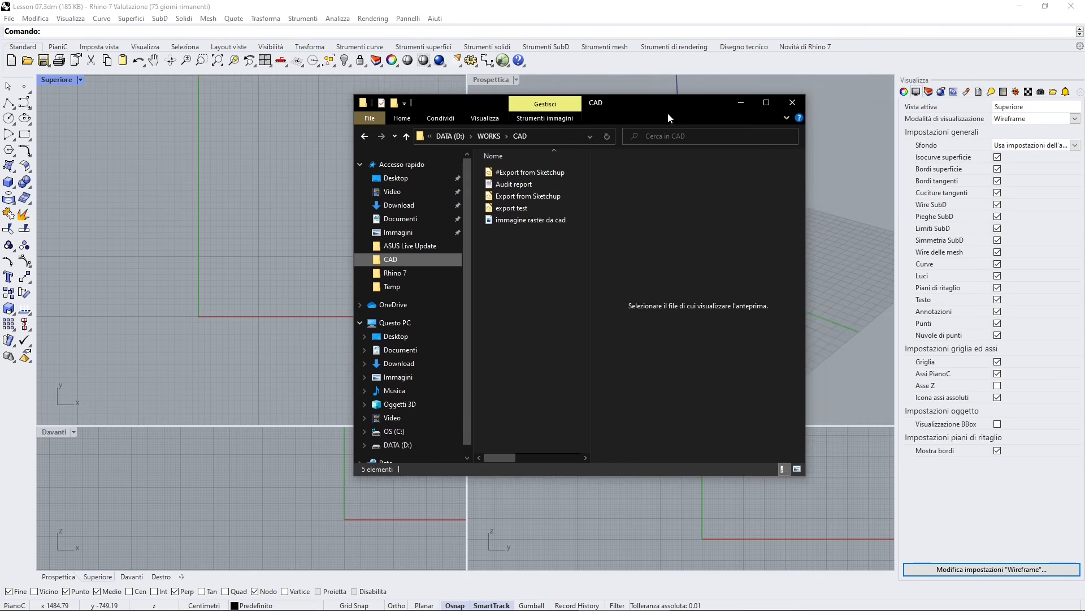
drag(706, 103, 840, 119)
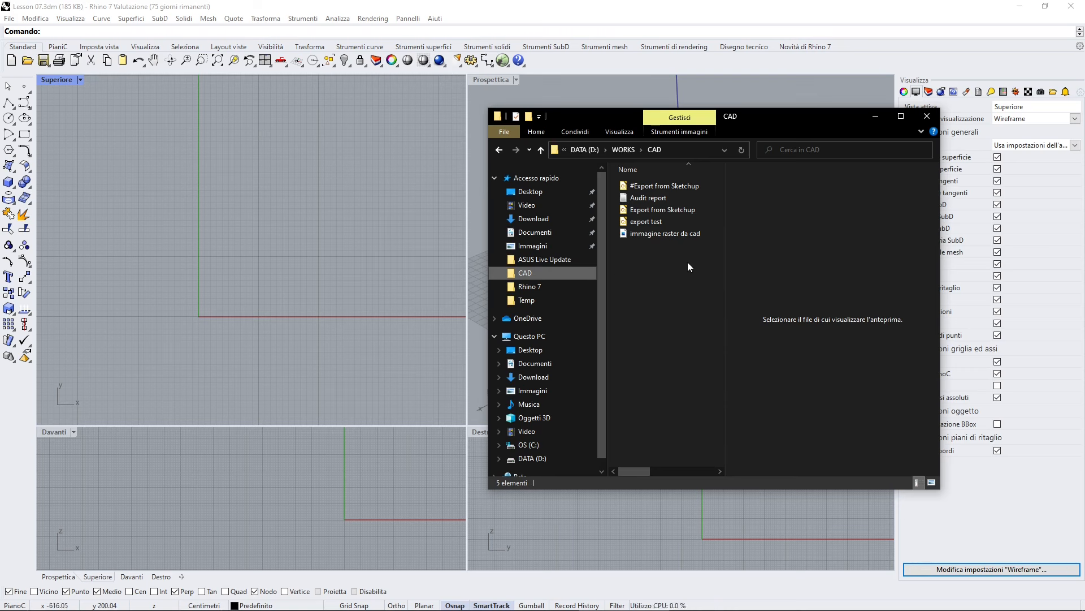
drag(644, 221, 371, 238)
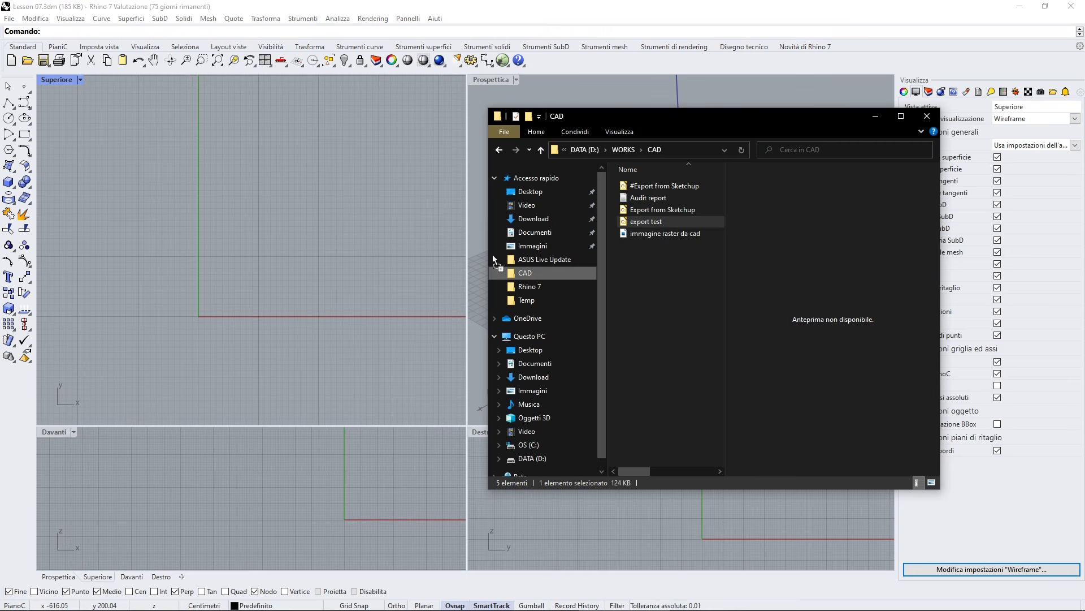
drag(493, 255, 124, 277)
drag(192, 277, 209, 283)
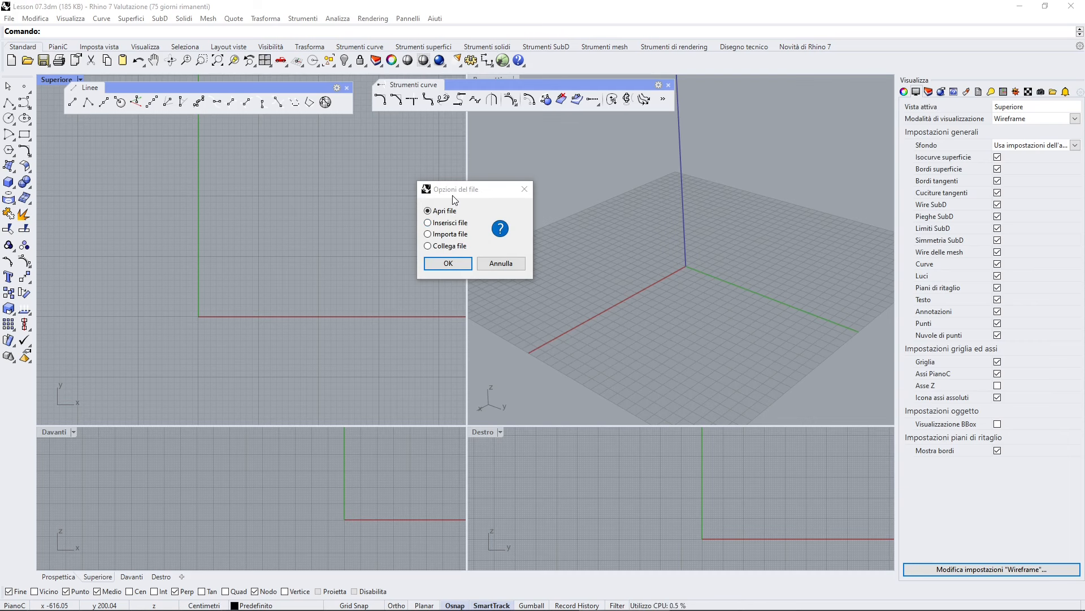
click(446, 224)
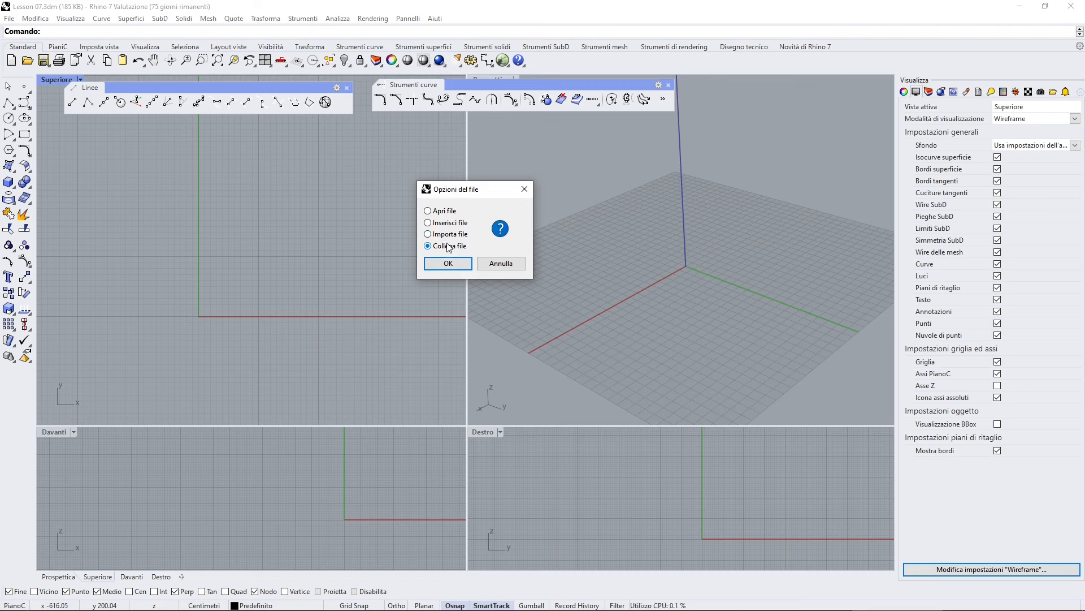
click(452, 233)
click(448, 264)
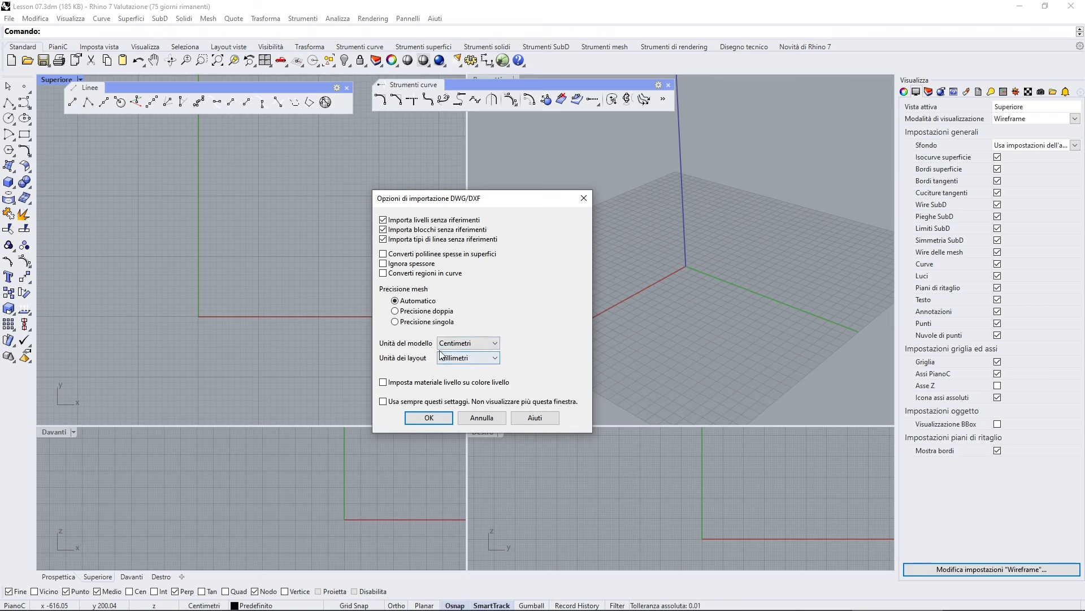
click(429, 418)
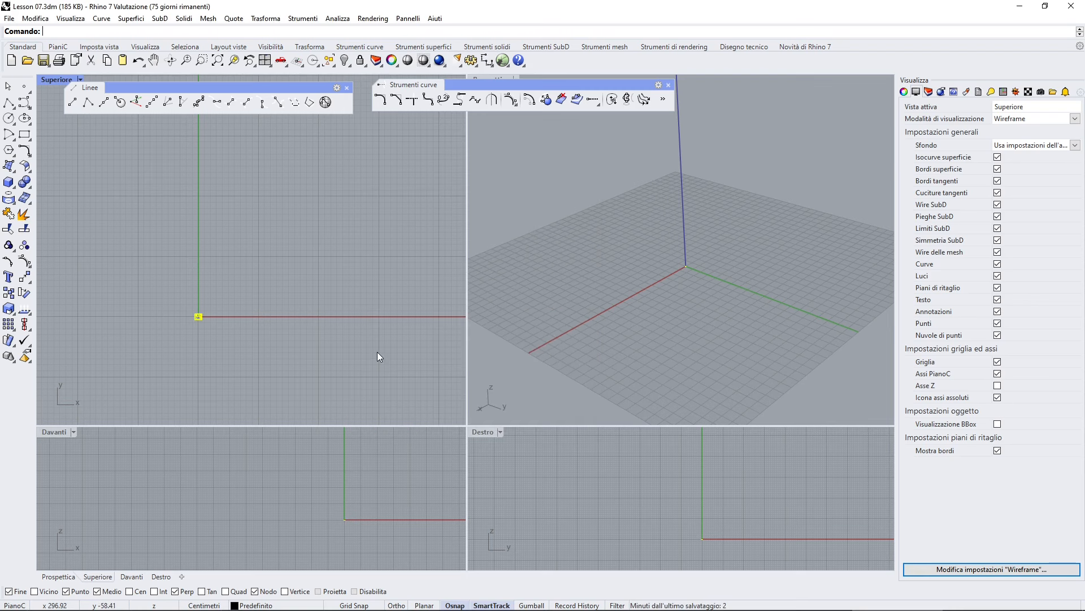
- Delete the small object below the imported plan, then undo the deletion
scroll(218, 303, up, 10)
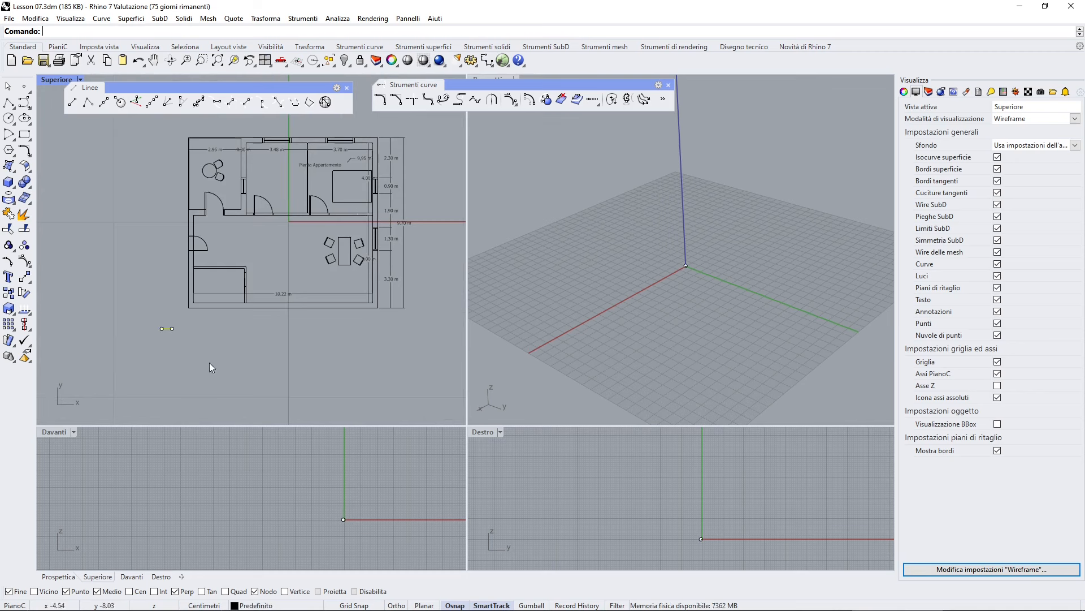
scroll(250, 243, up, 4)
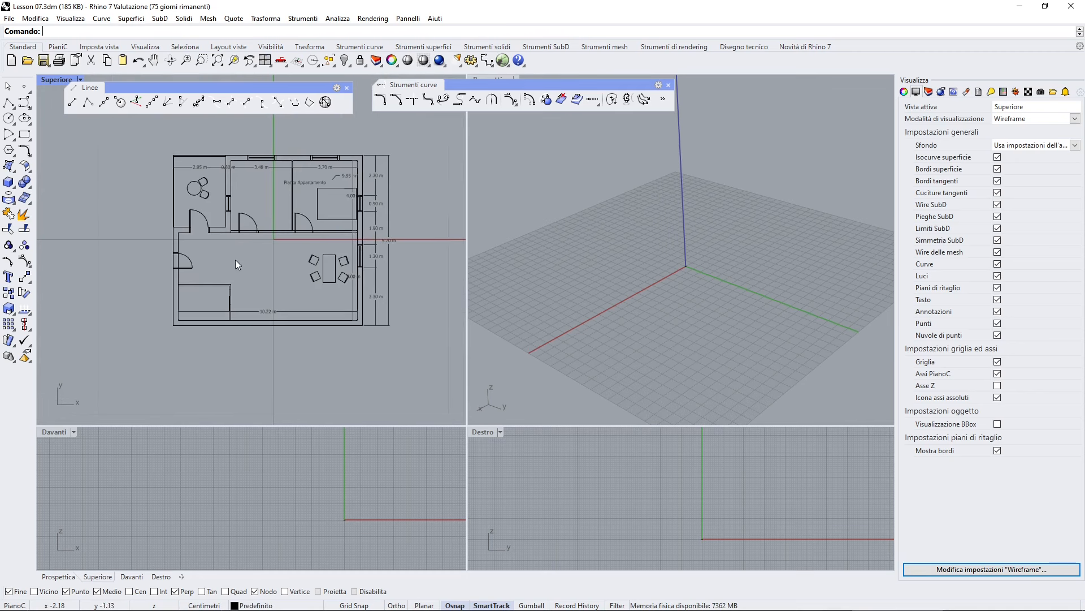
click(269, 341)
key(Delete)
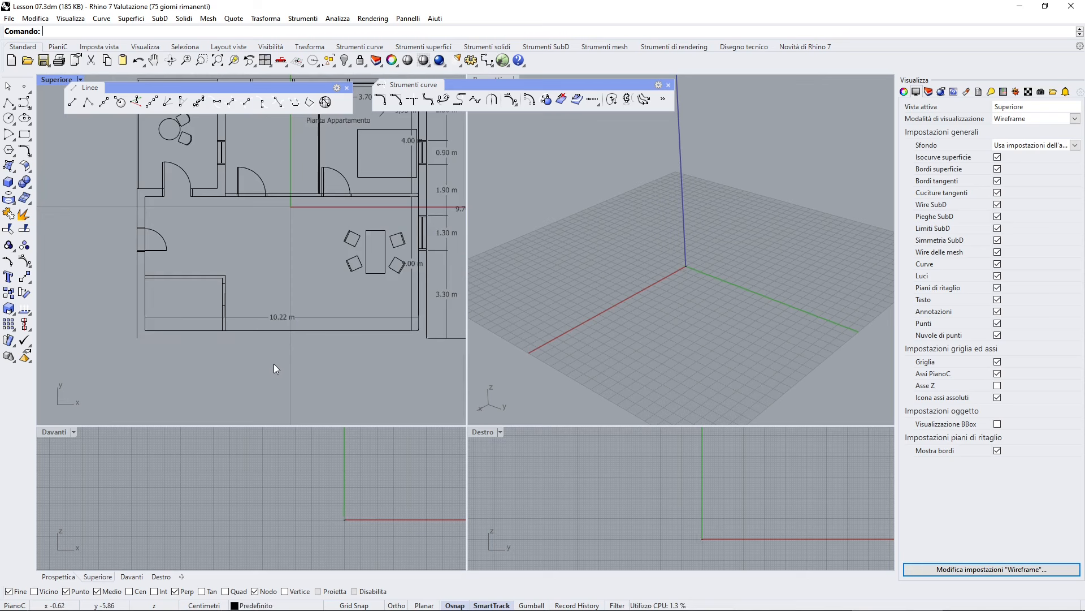
key(ctrl+z)
- Inspect the imported floor plan's curves by selecting individual walls in the Top viewport
click(317, 398)
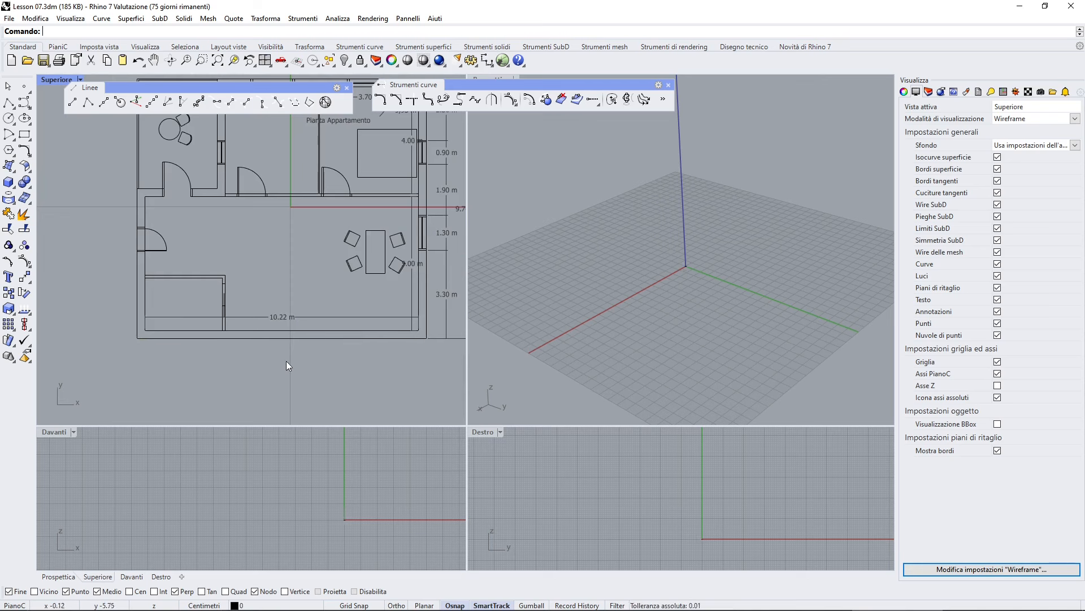
right_drag(321, 304, 288, 373)
scroll(293, 305, down, 2)
click(293, 273)
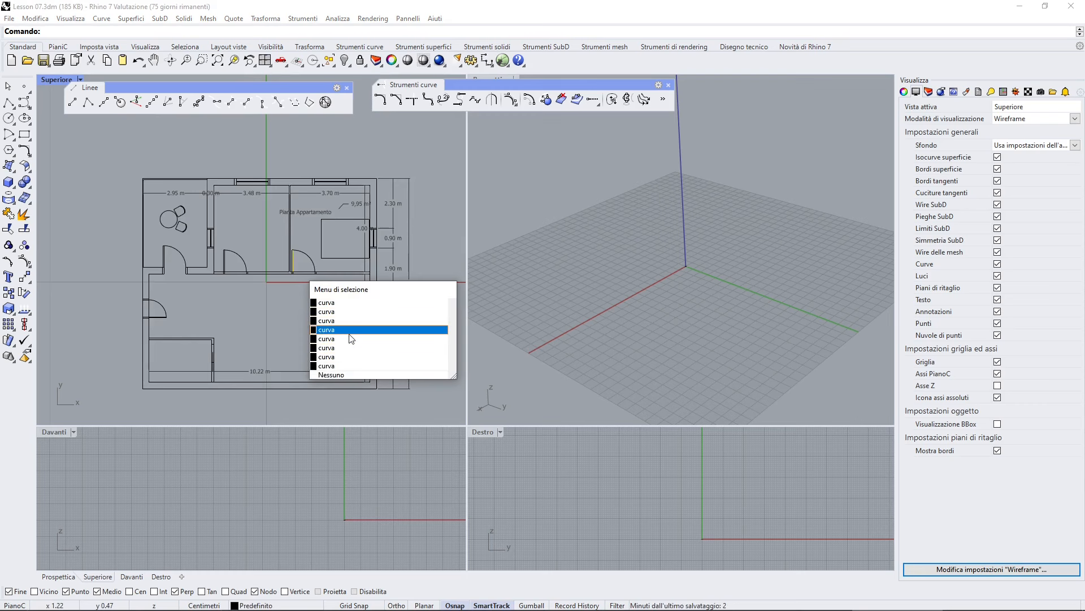
click(333, 374)
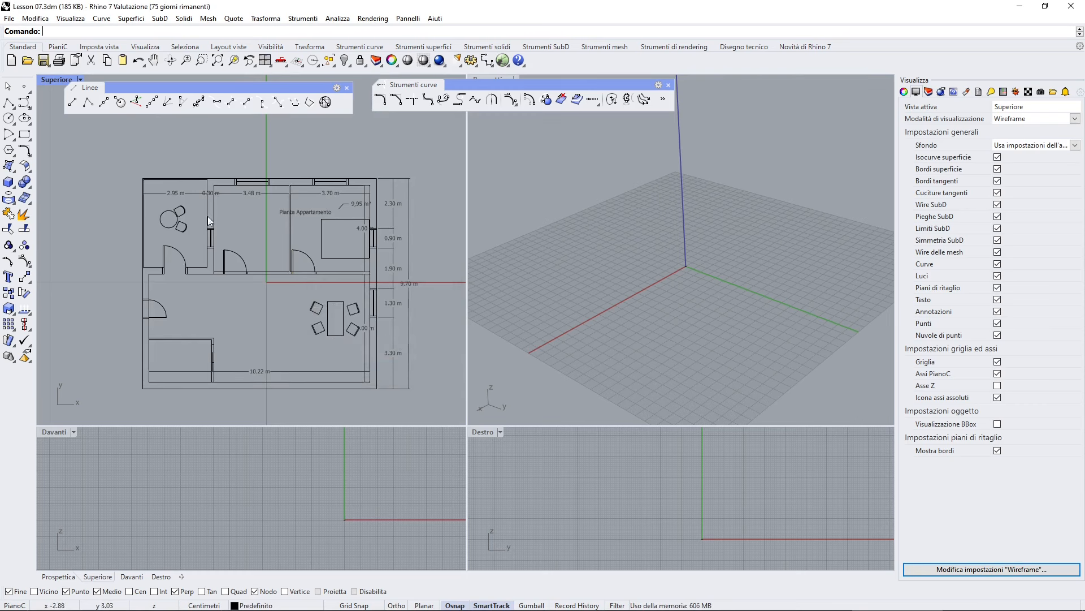
click(304, 252)
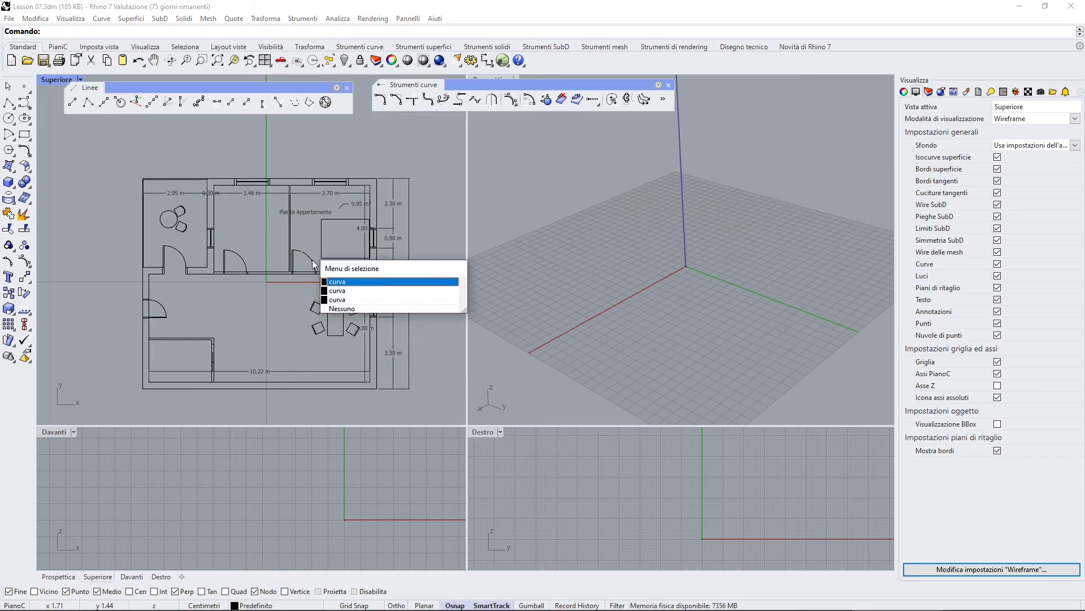
click(274, 313)
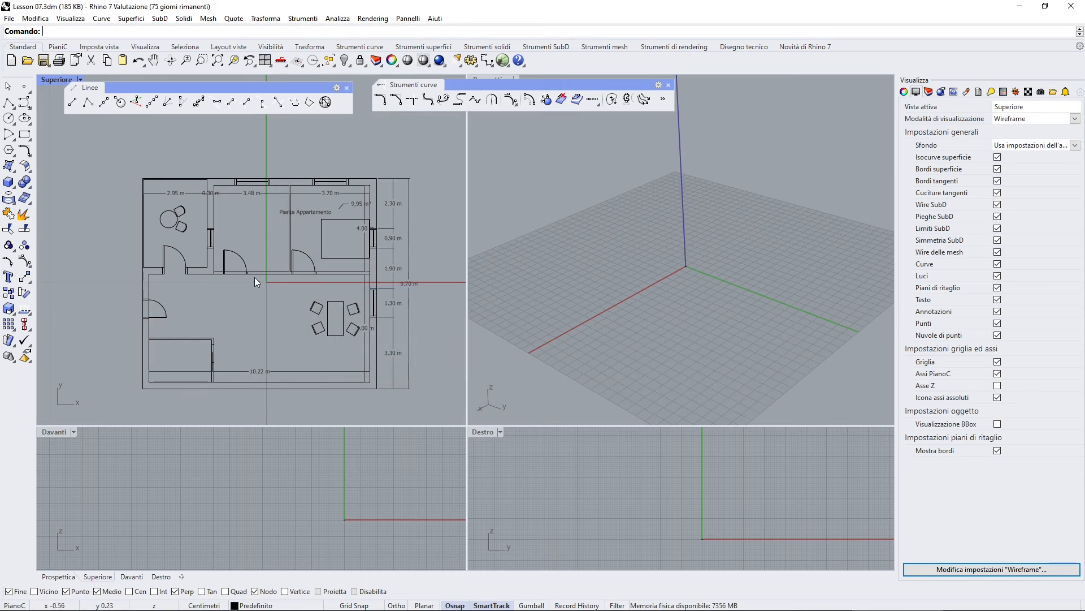
mouse_move(257, 310)
right_down()
mouse_move(242, 291)
mouse_move(241, 305)
right_up()
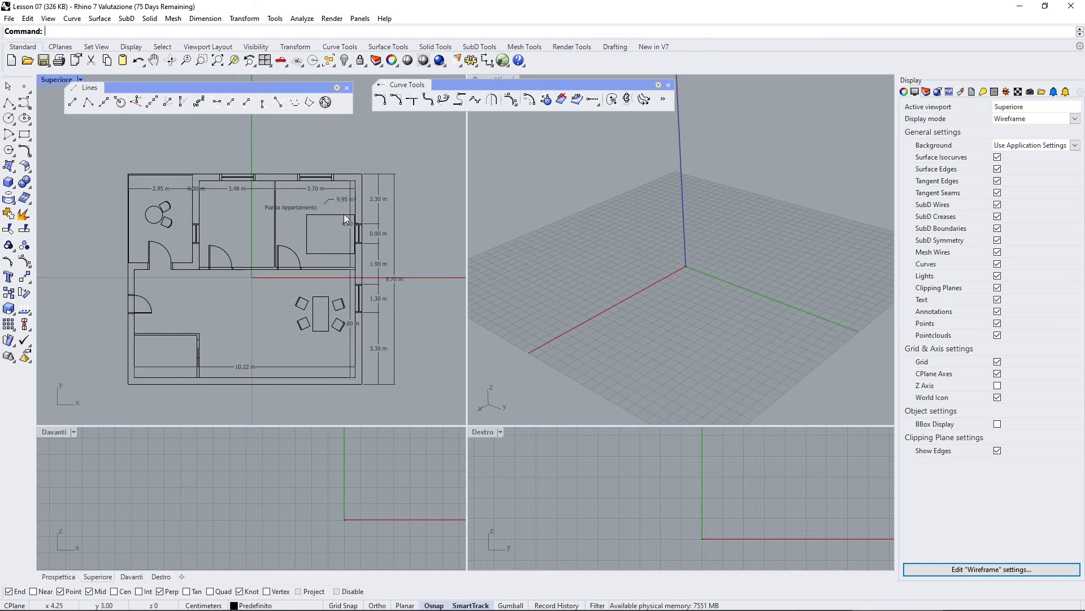
mouse_move(329, 271)
right_down()
mouse_move(325, 241)
mouse_move(324, 253)
right_up()
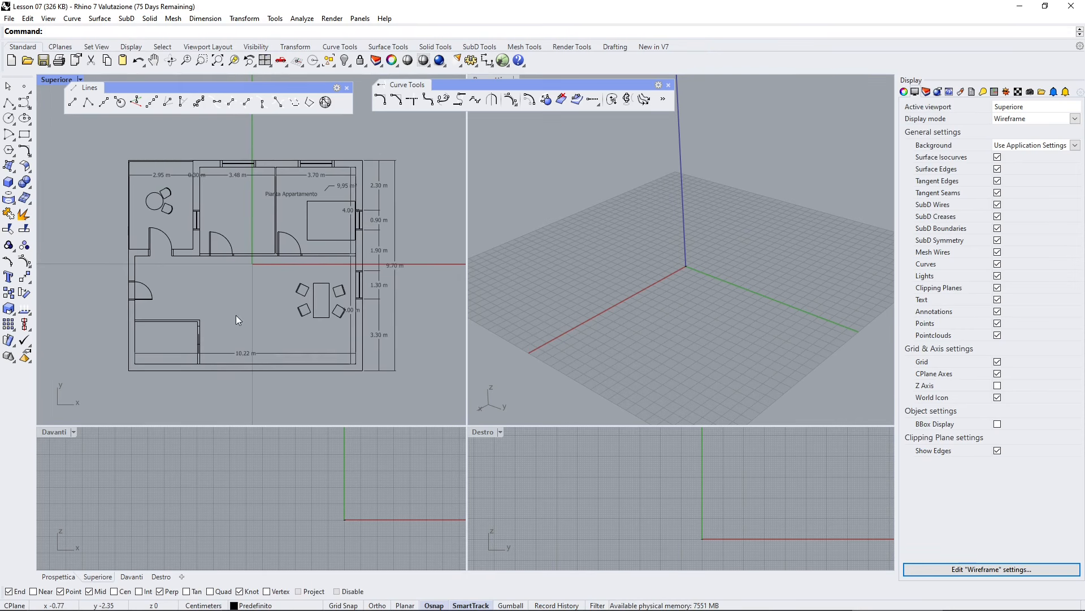
- Inspect the bottom wall line's details to read its length in the object description
scroll(236, 315, down, 4)
scroll(256, 325, up, 10)
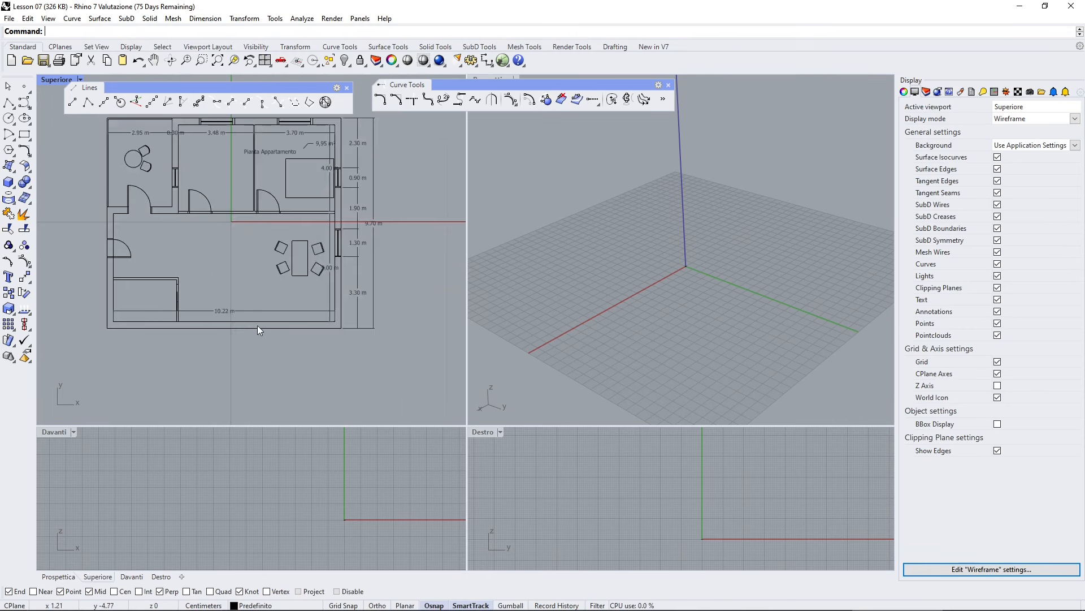
scroll(258, 323, down, 3)
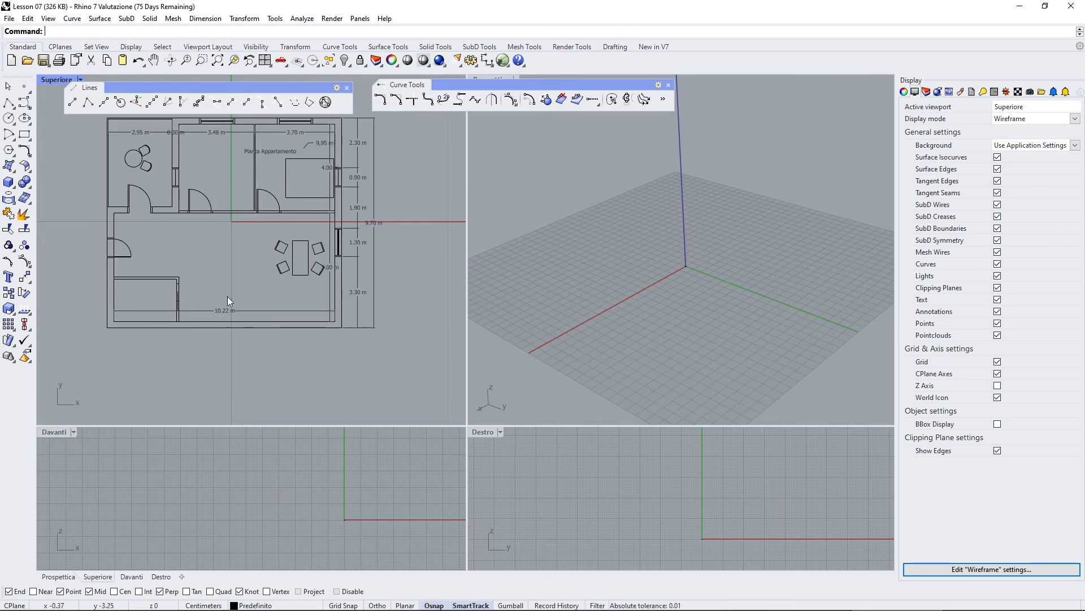
scroll(259, 334, down, 1)
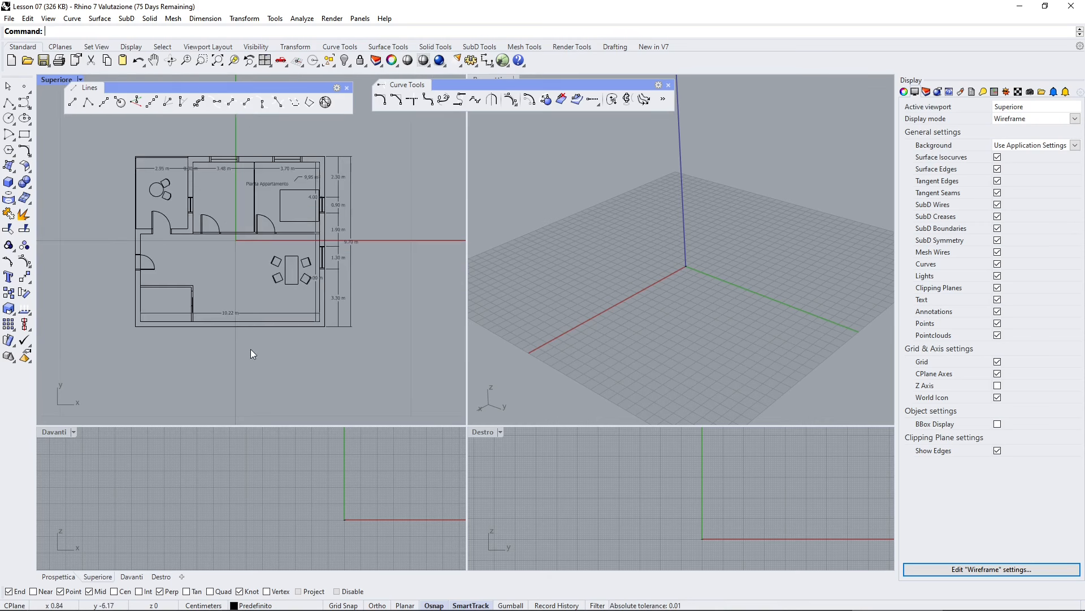
click(263, 326)
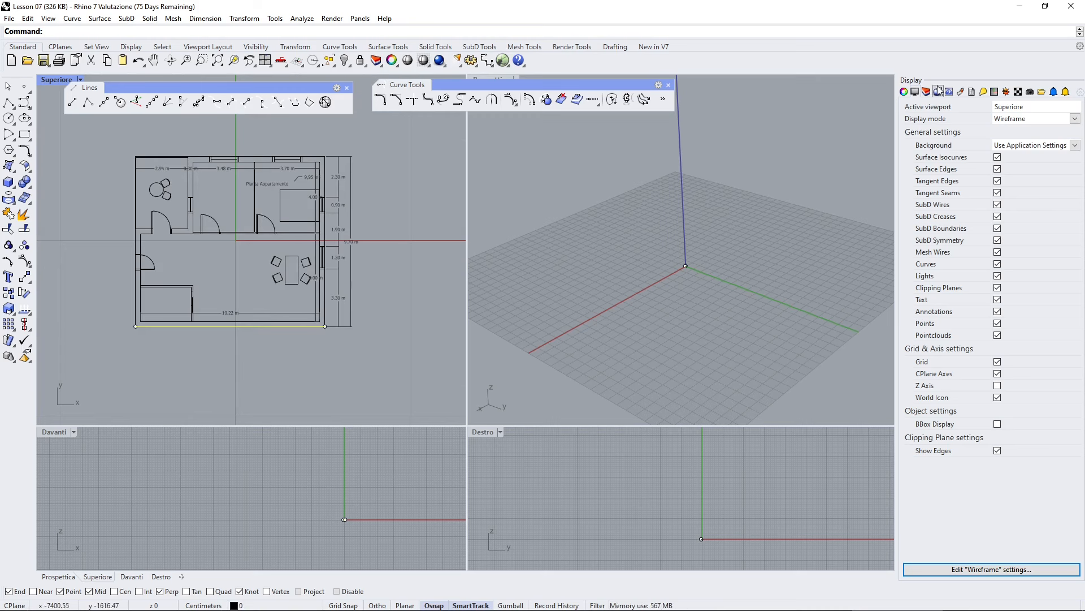
click(905, 92)
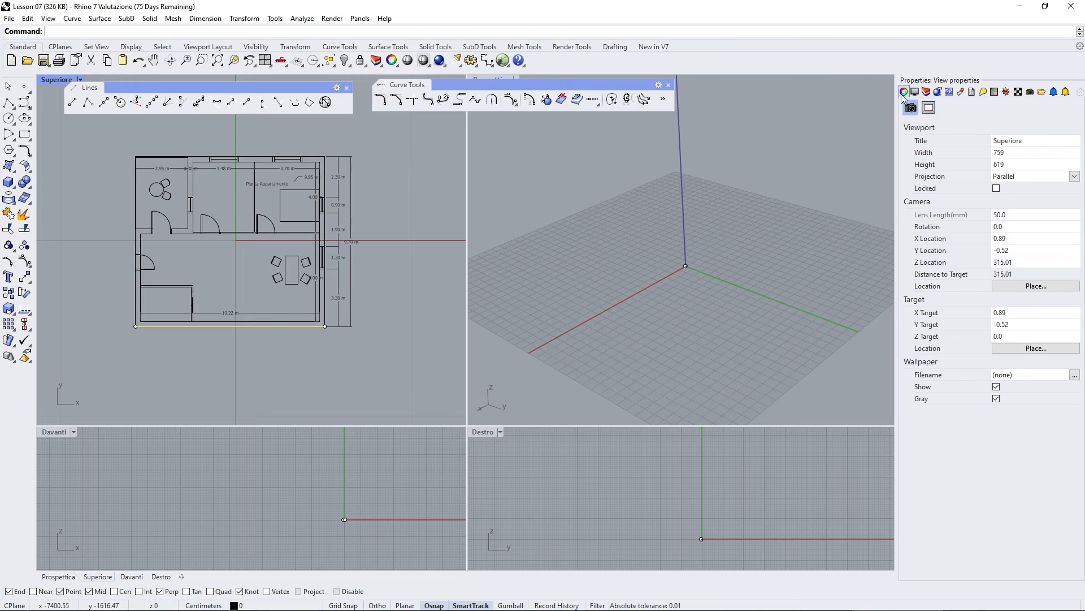
click(214, 338)
click(230, 326)
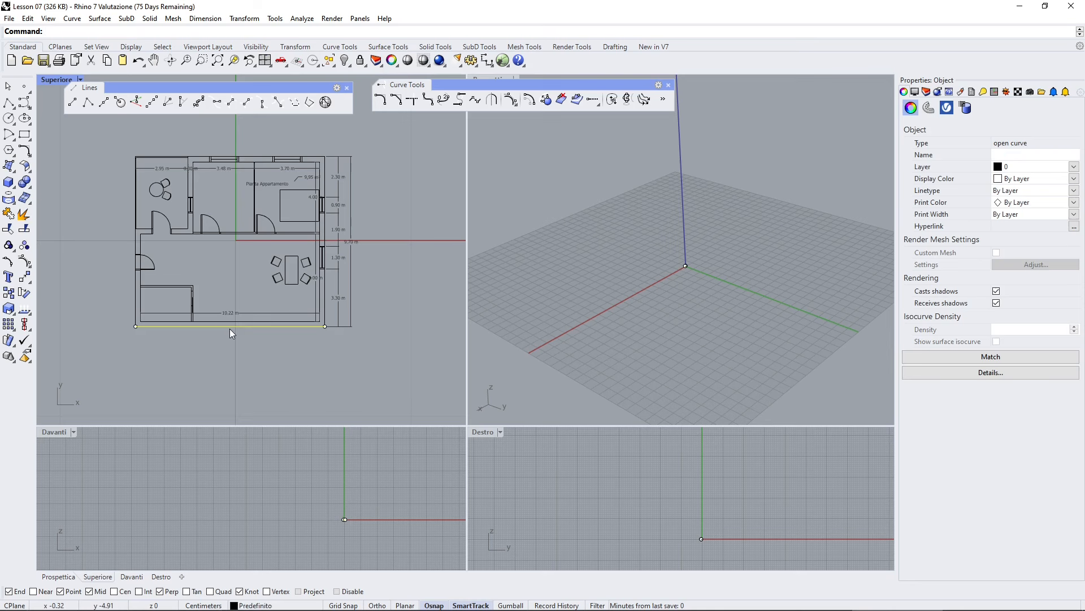
click(234, 341)
click(237, 326)
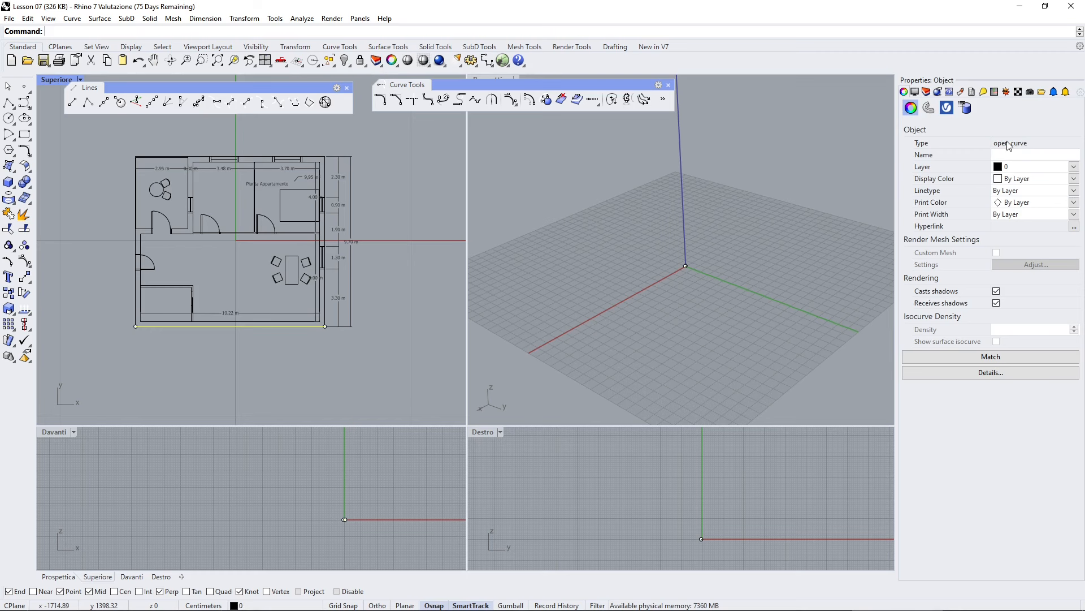
click(984, 373)
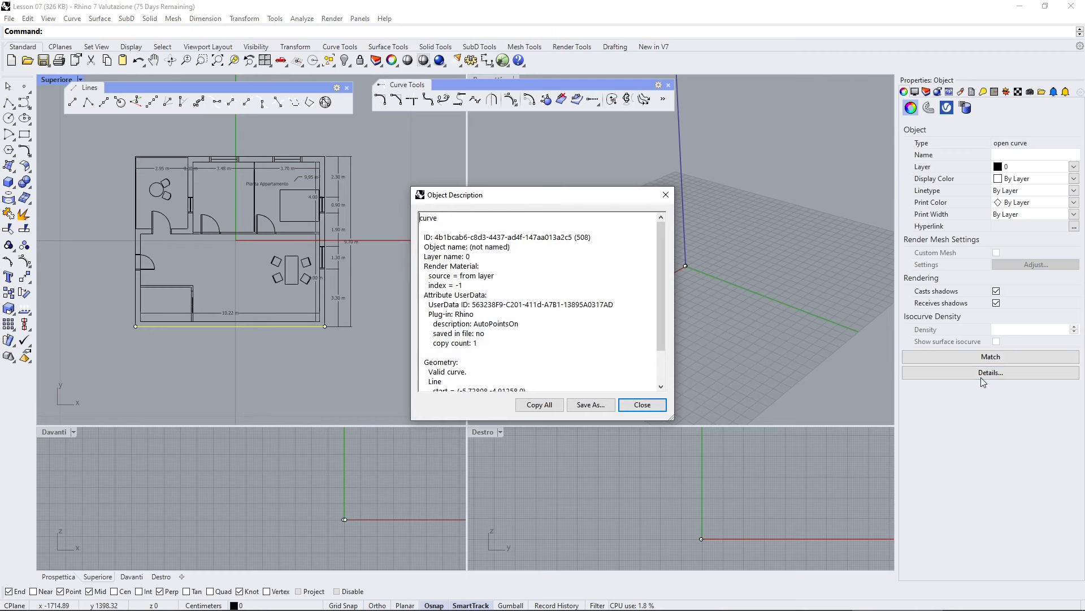
scroll(593, 327, down, 2)
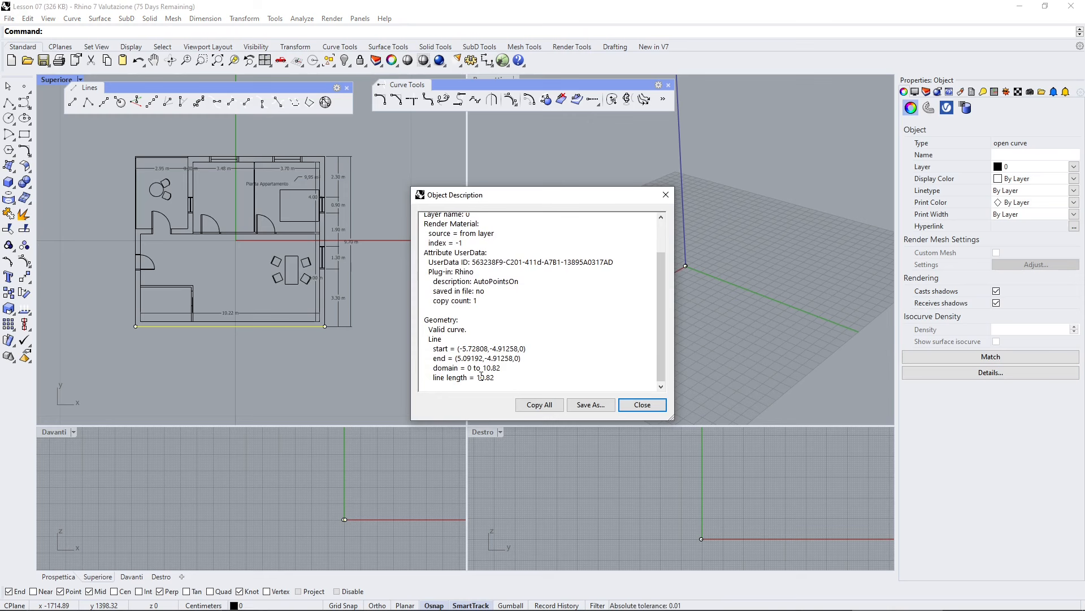
drag(477, 377, 501, 379)
click(665, 195)
click(400, 310)
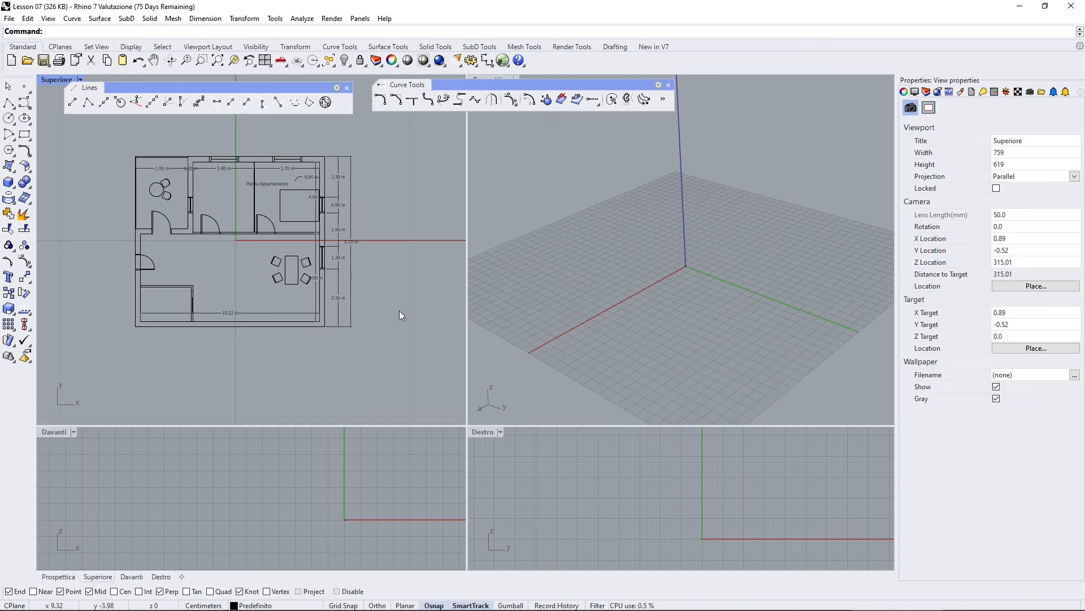
- Review the document's model units in Options, then reselect and deselect the bottom wall line
click(471, 60)
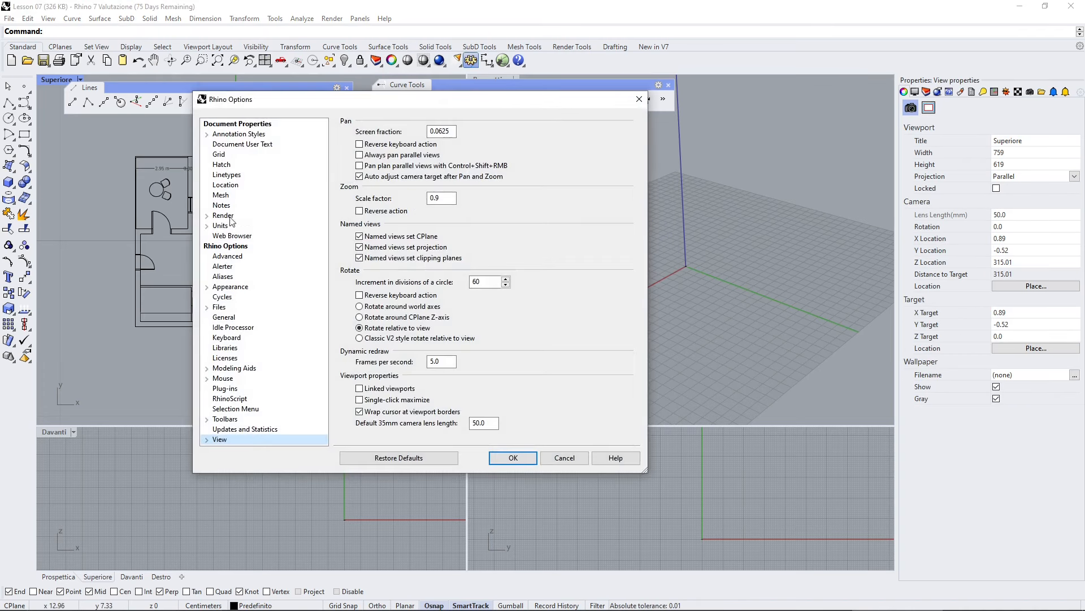
click(232, 227)
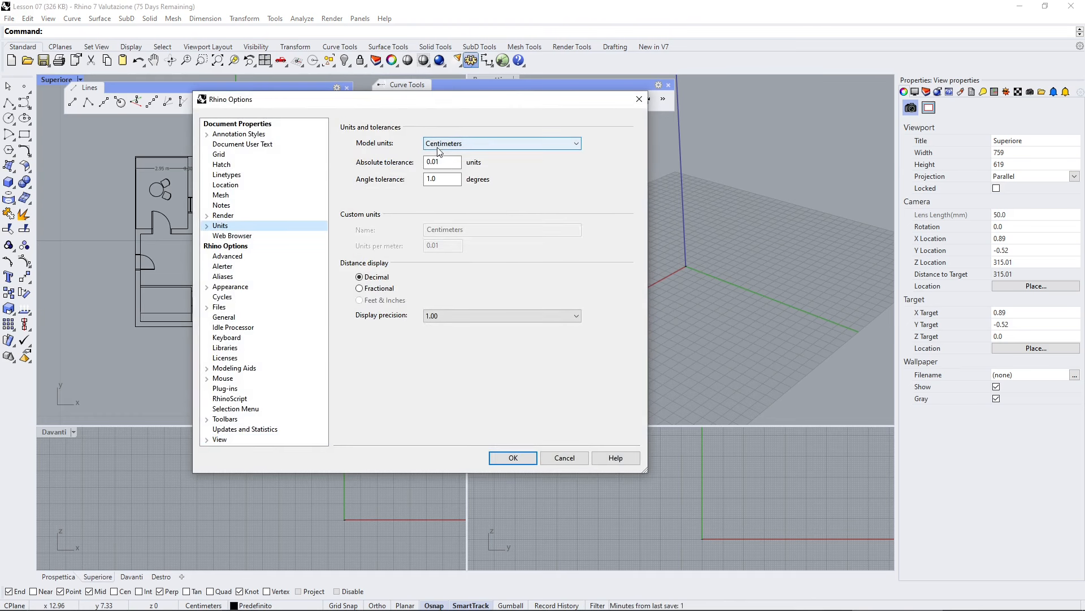
click(639, 99)
scroll(239, 331, up, 2)
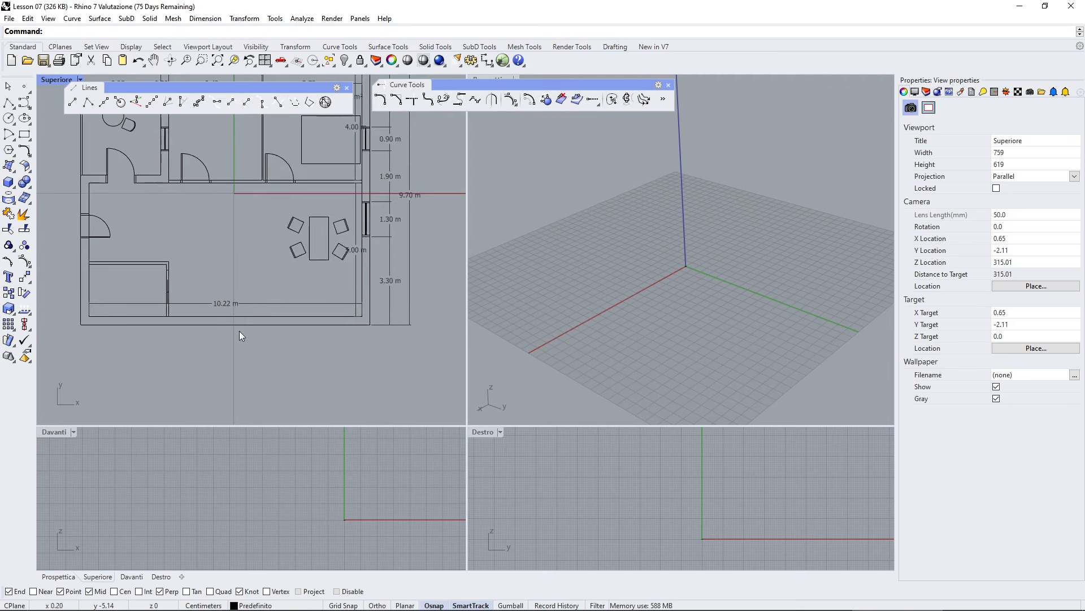
scroll(231, 317, up, 1)
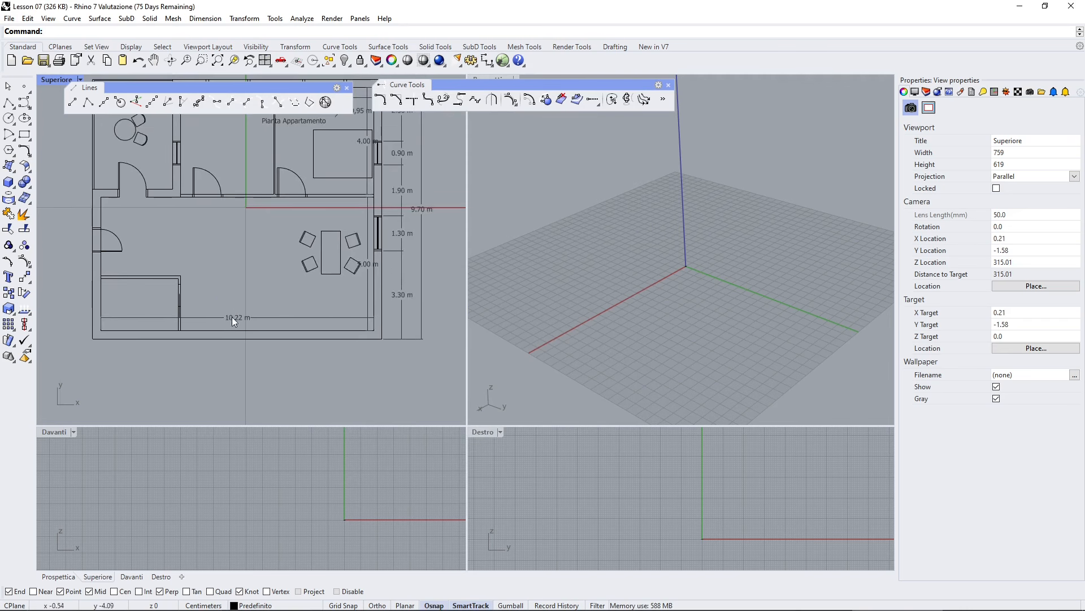
click(252, 341)
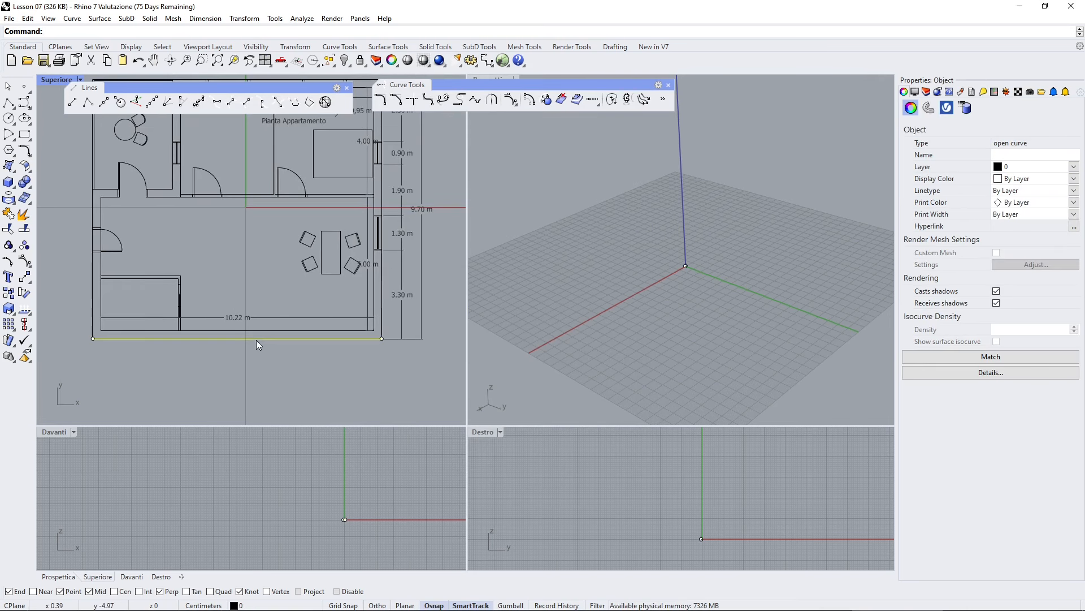
scroll(287, 360, down, 5)
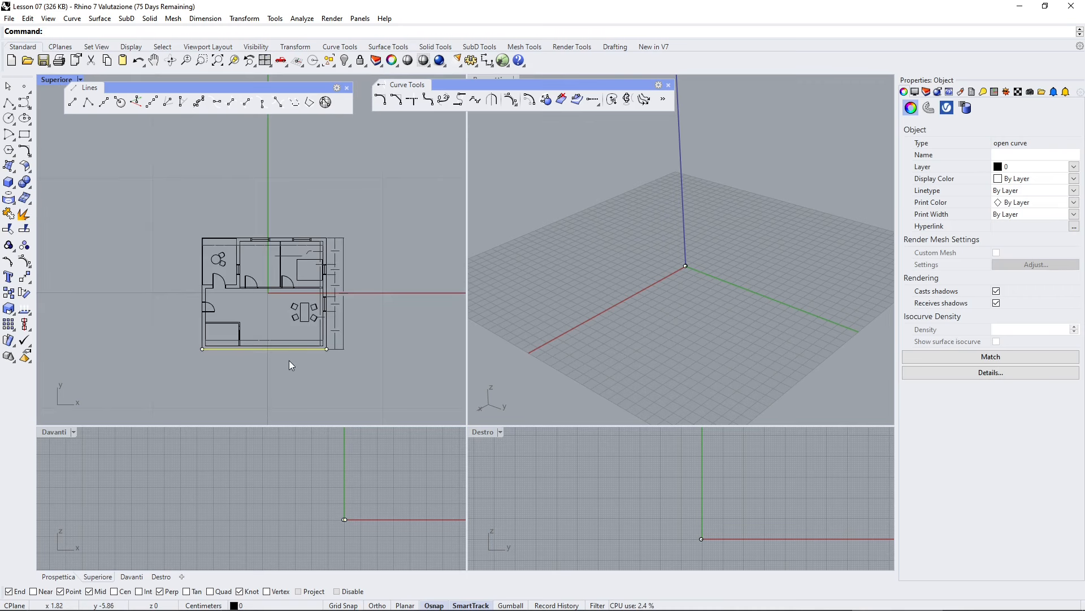
click(289, 361)
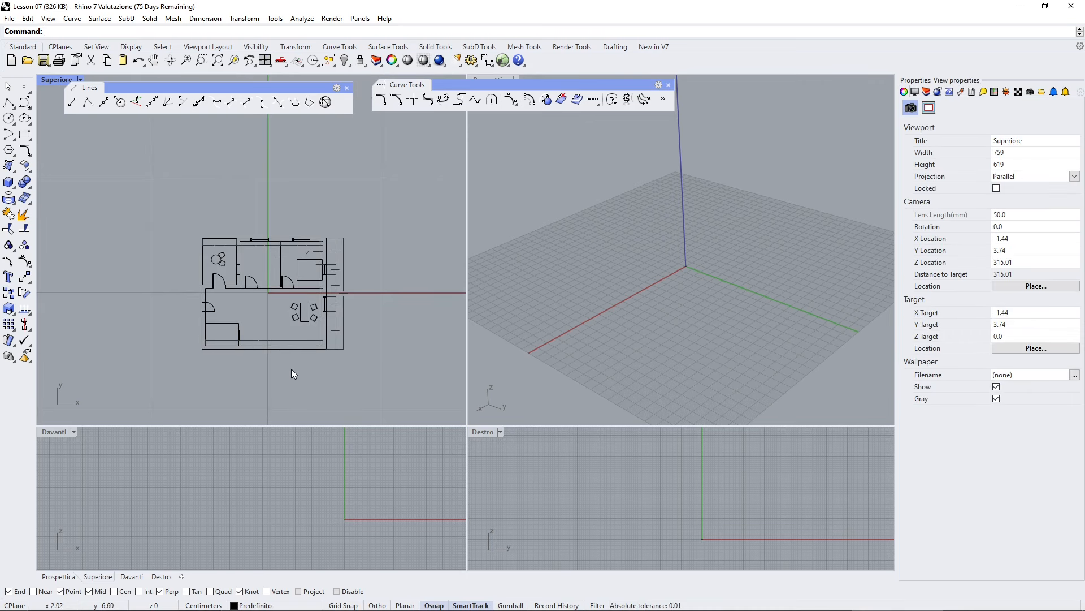
- Switch to the web browser and review the centimetre-to-metre conversion table, then return to Rhino
key(alt+Tab)
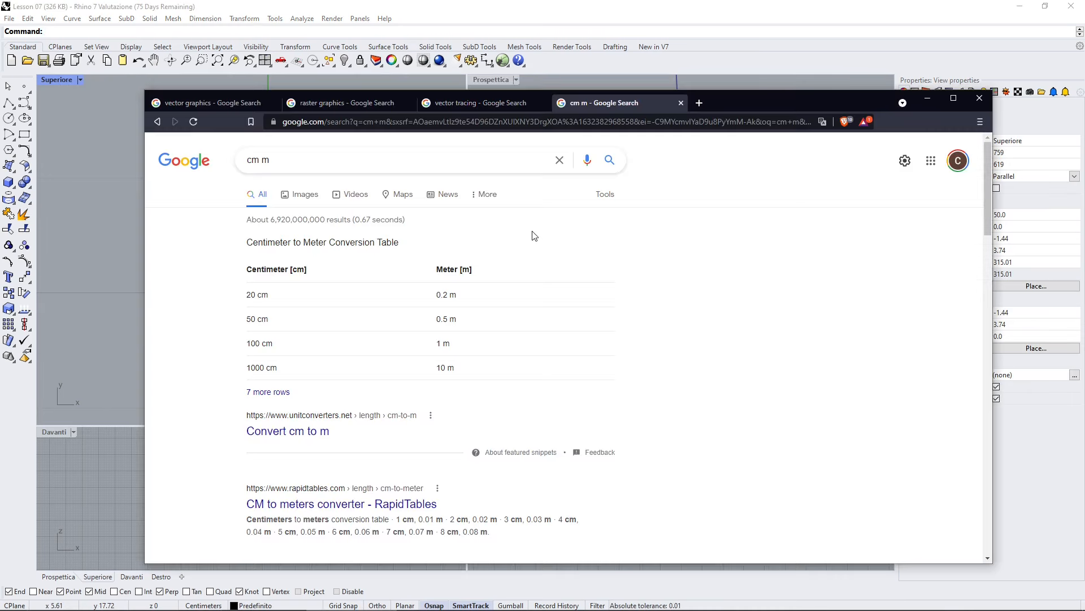
double_click(254, 161)
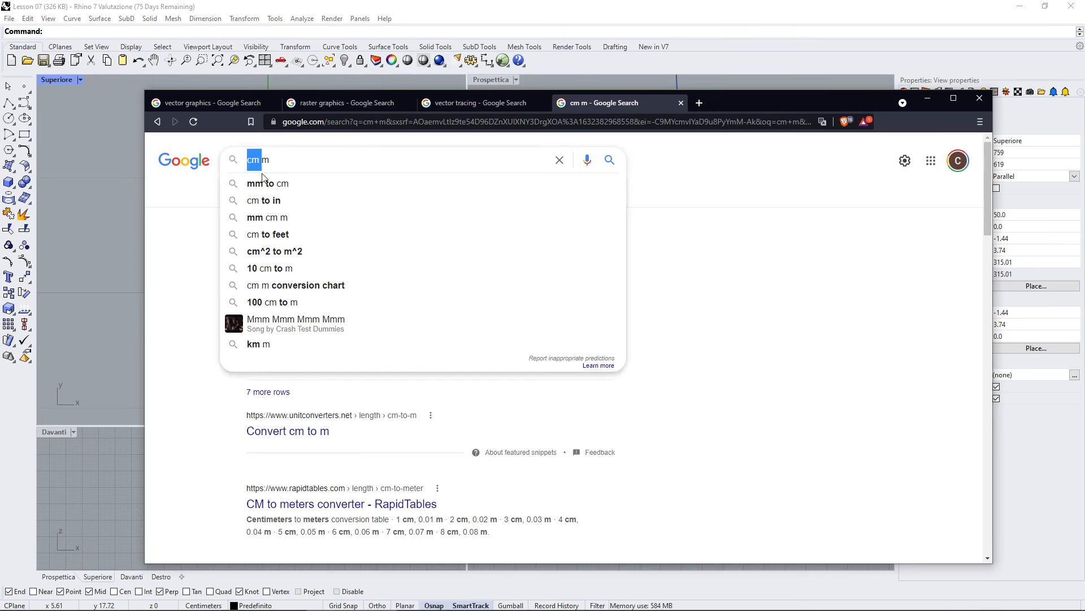
double_click(266, 161)
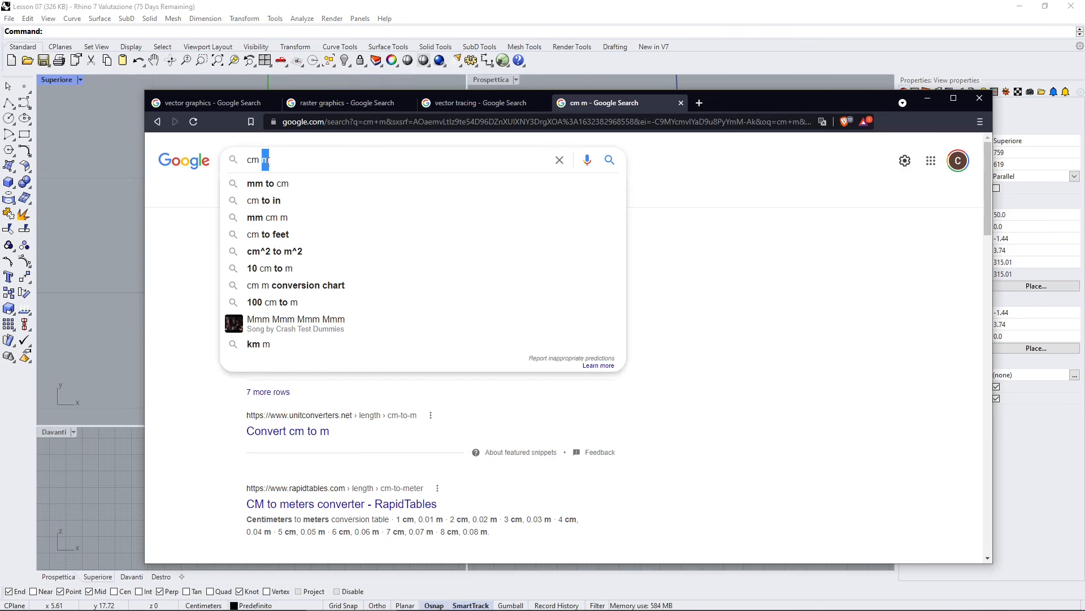
click(718, 270)
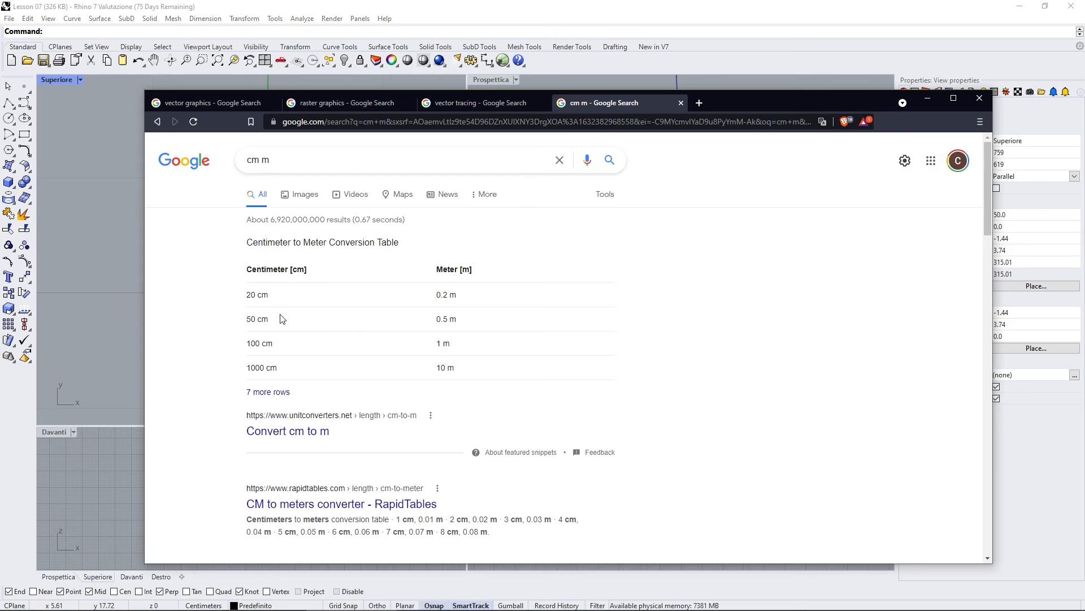
drag(247, 344, 273, 345)
triple_click(445, 344)
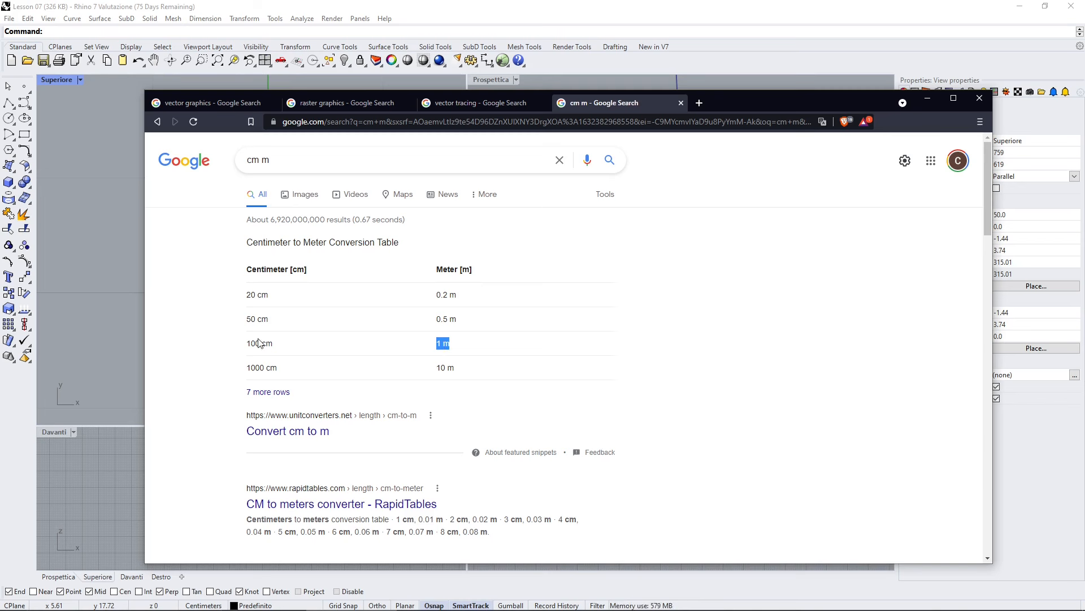
drag(247, 343, 273, 343)
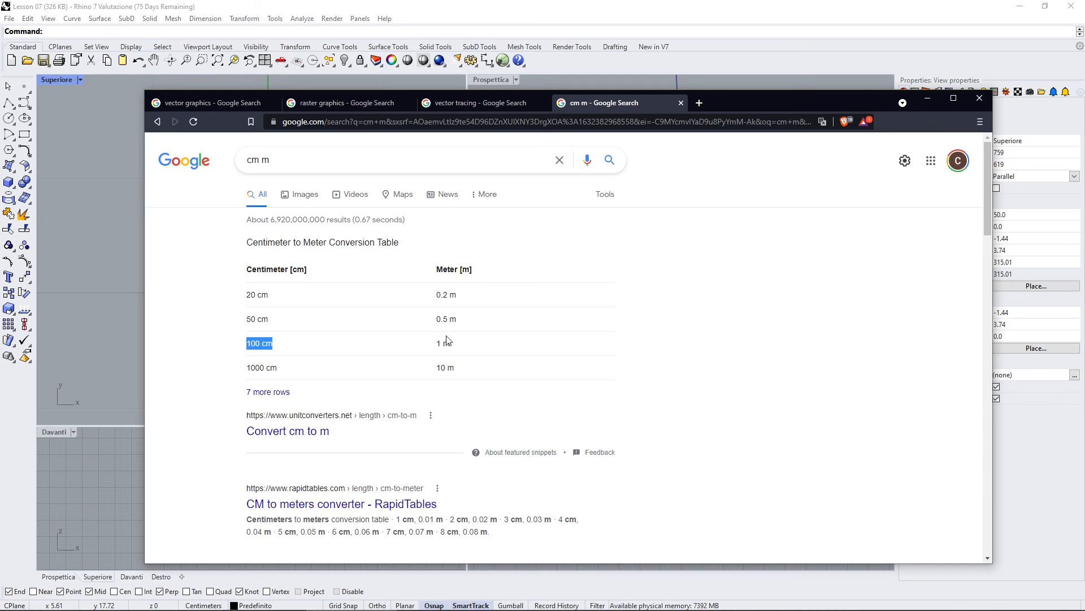
drag(437, 343, 450, 343)
click(301, 347)
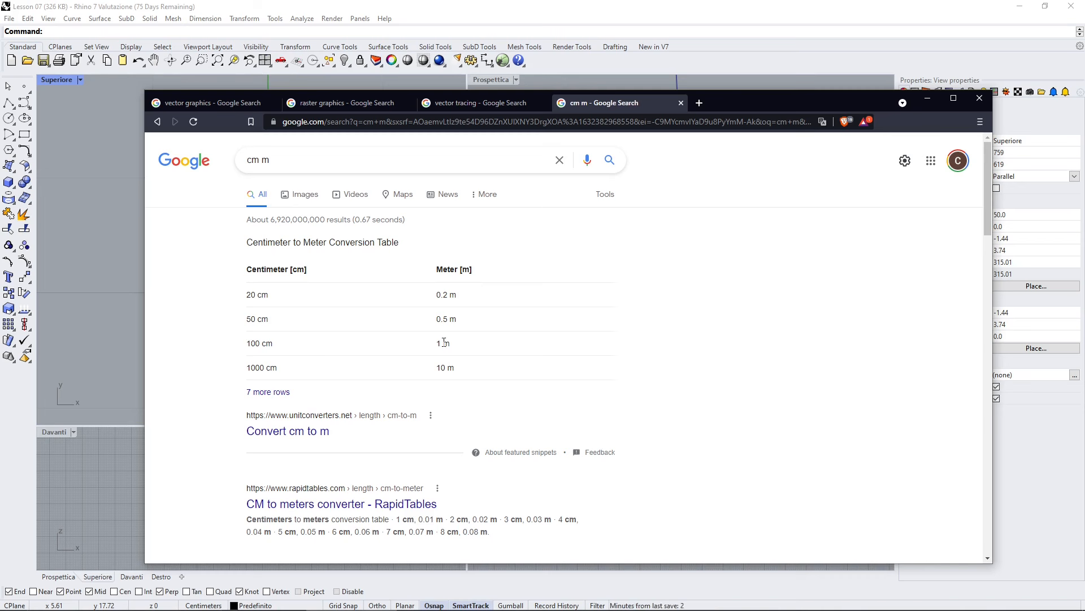
double_click(257, 343)
click(622, 360)
click(935, 97)
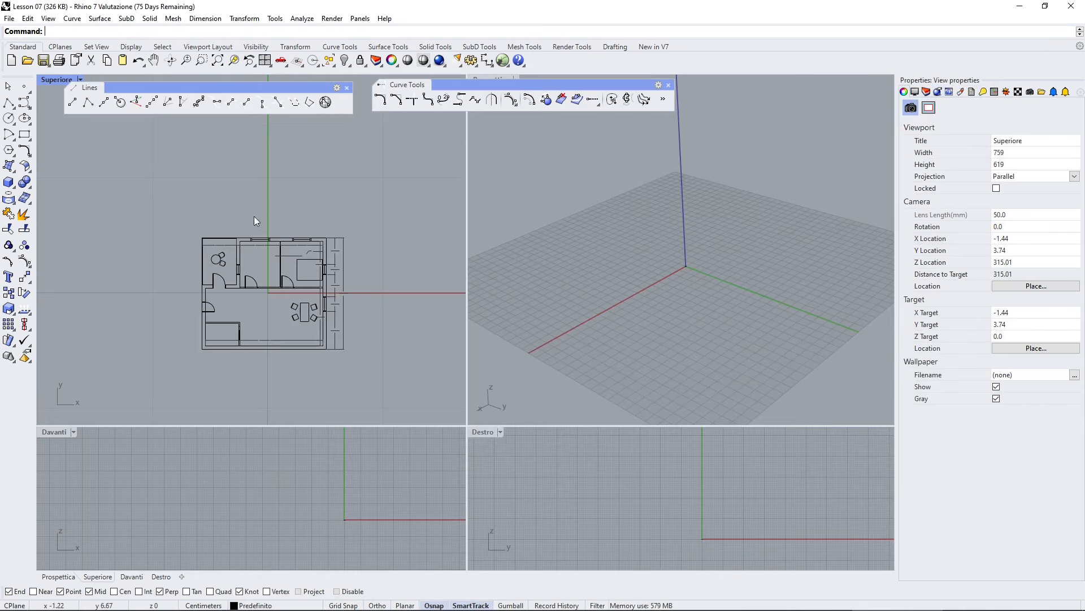
- Scale the entire floor plan by a factor of 100 about the origin
drag(149, 208, 379, 381)
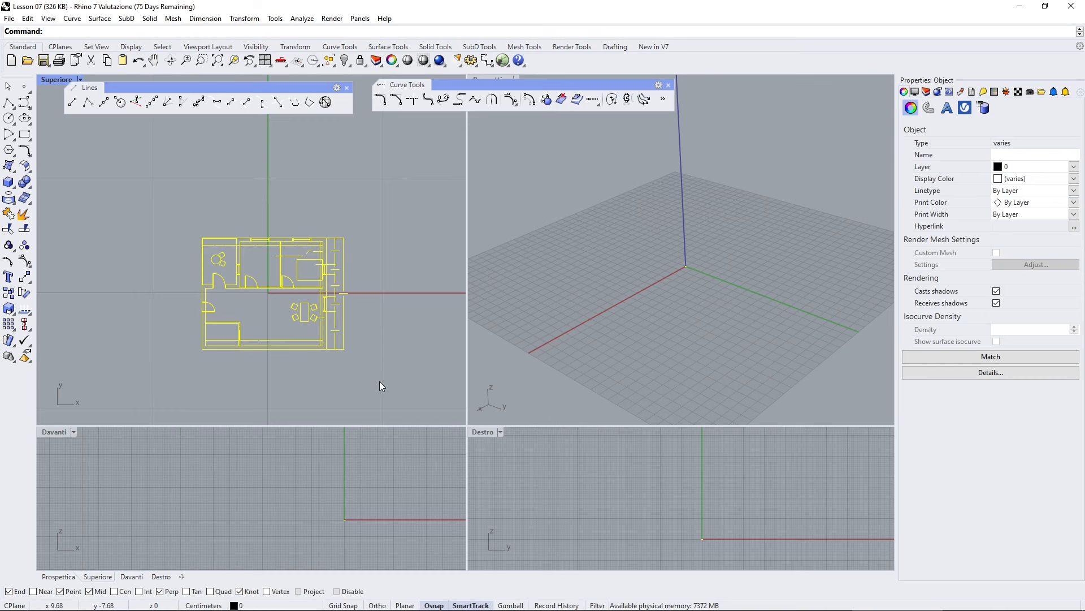
click(9, 308)
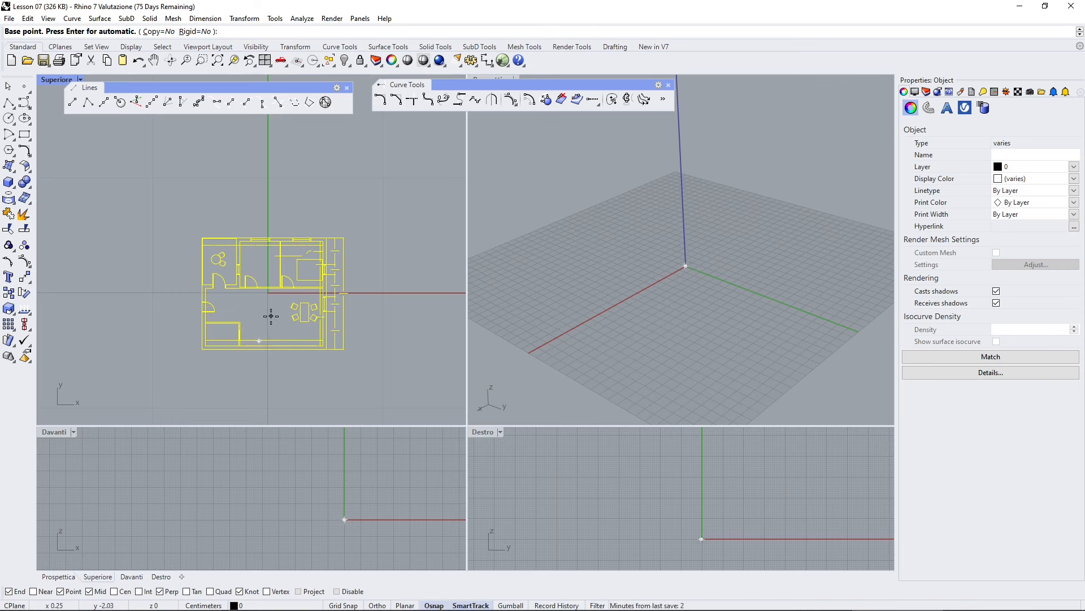
scroll(271, 315, up, 1)
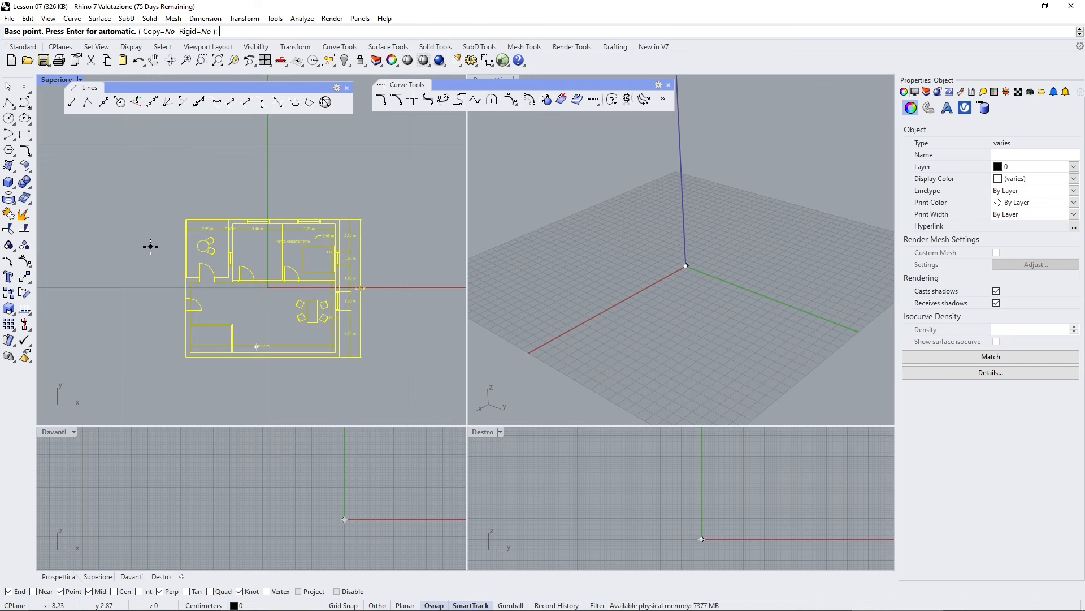
scroll(254, 310, up, 2)
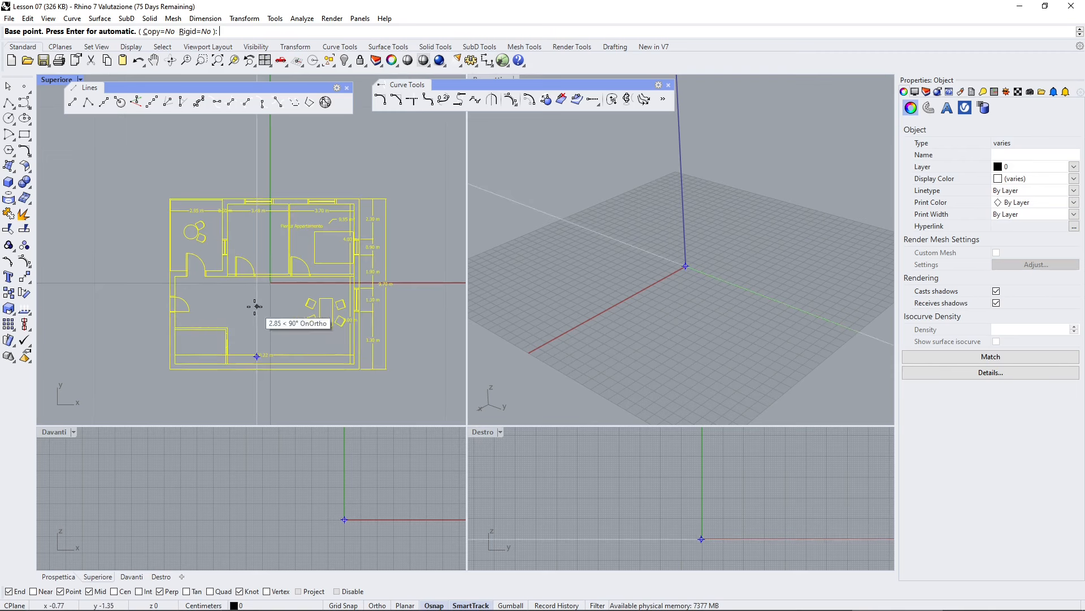
scroll(270, 285, up, 5)
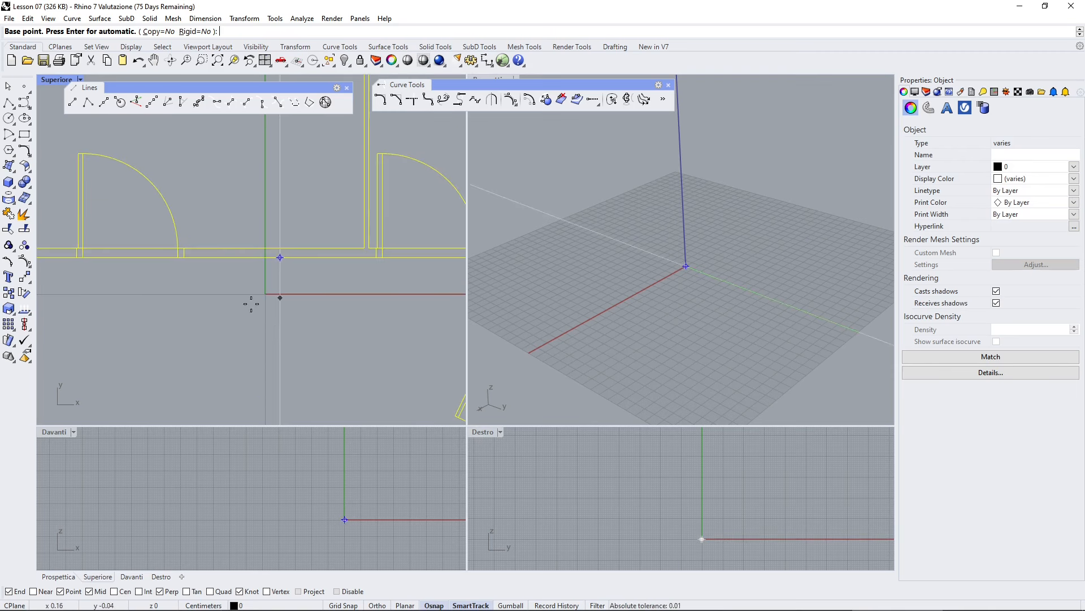
scroll(290, 293, down, 5)
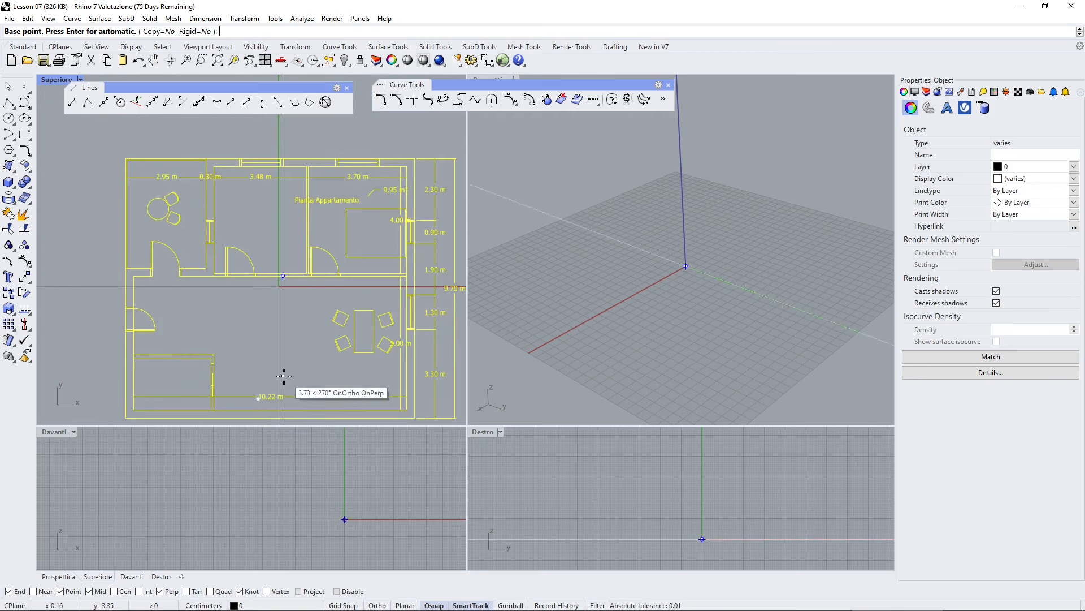
click(258, 398)
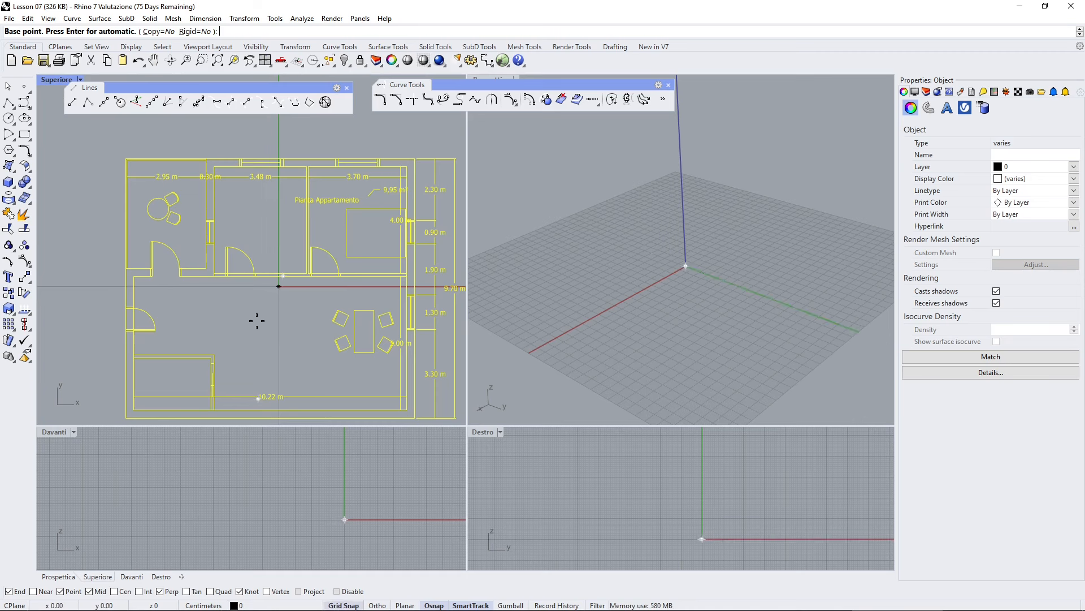
scroll(285, 312, up, 3)
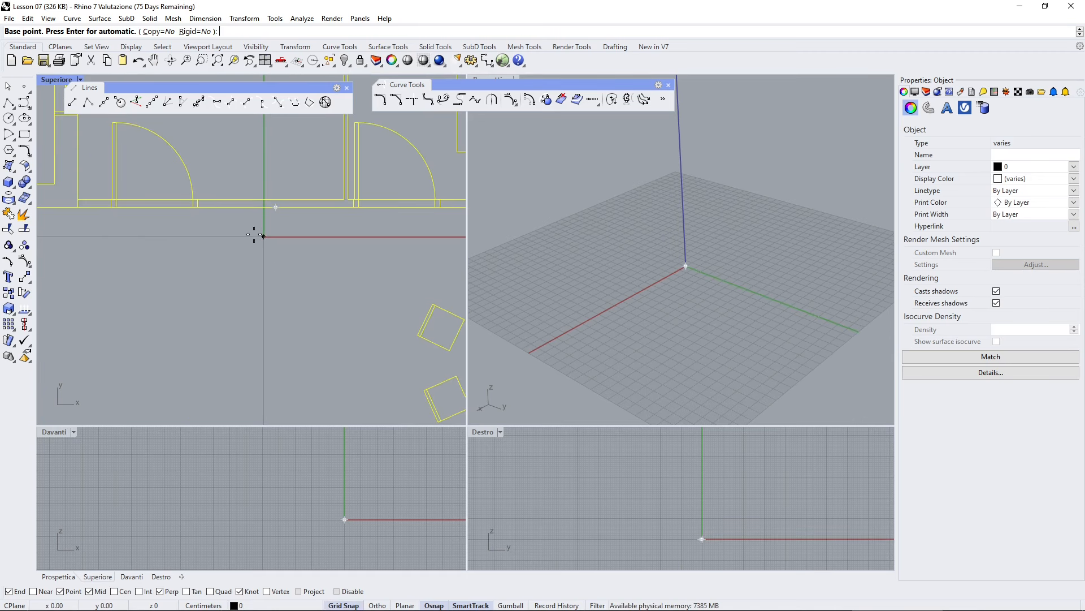
click(263, 236)
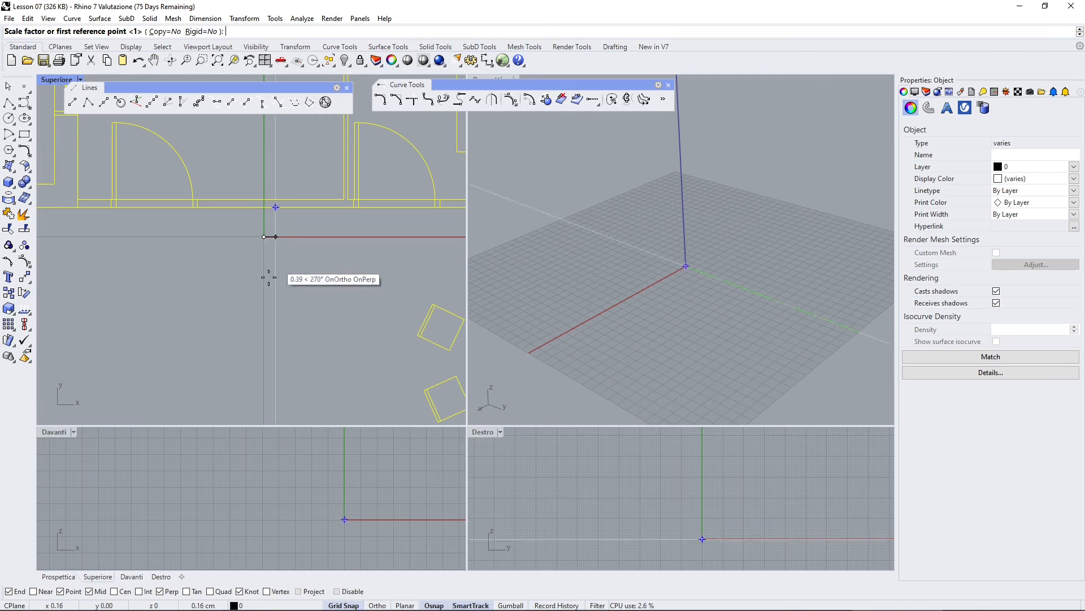
scroll(246, 284, down, 5)
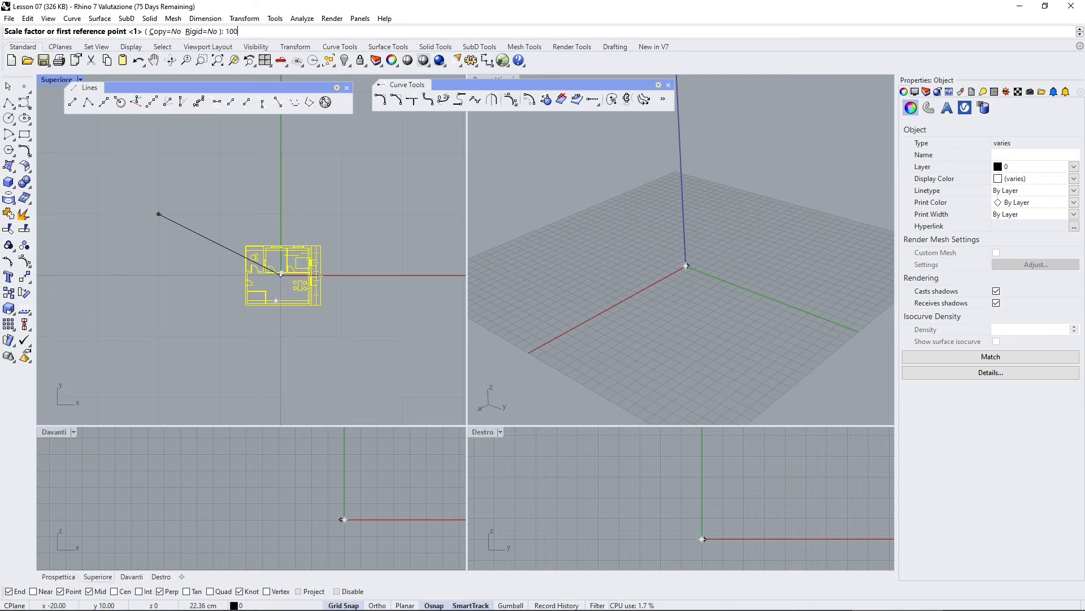
key(Return)
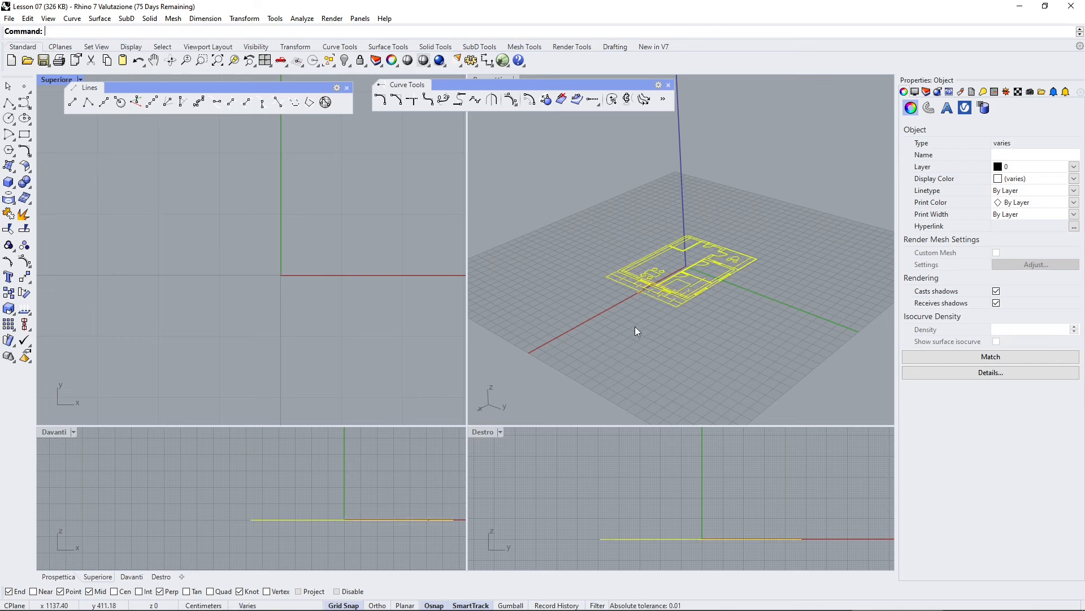
- Zoom to the extents in all viewports, deselect the plan and orbit the perspective view to inspect the scaled drawing
right_drag(689, 346, 588, 331)
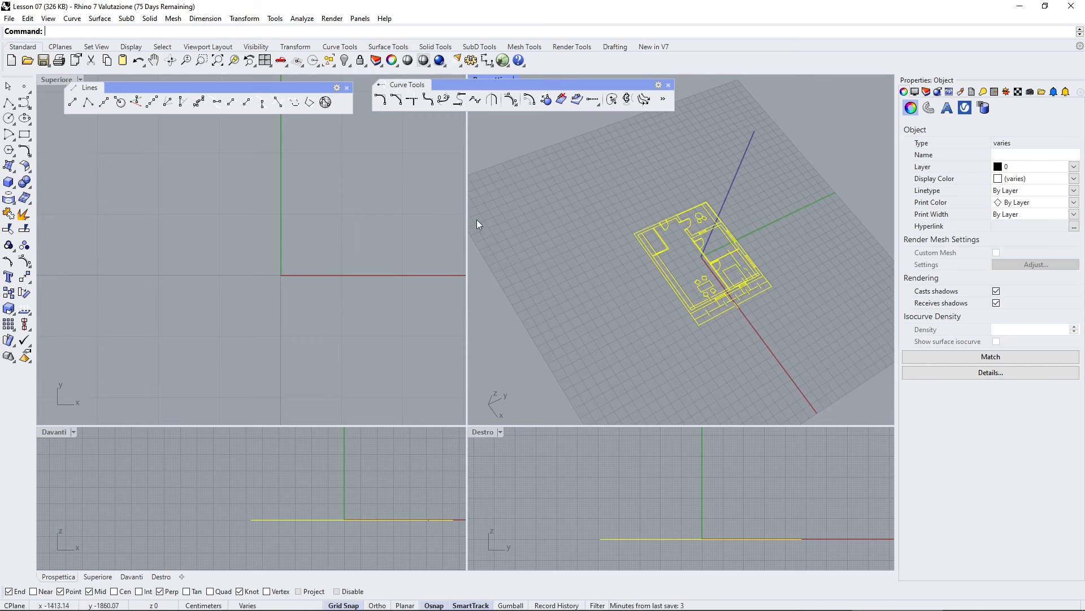
right_click(219, 65)
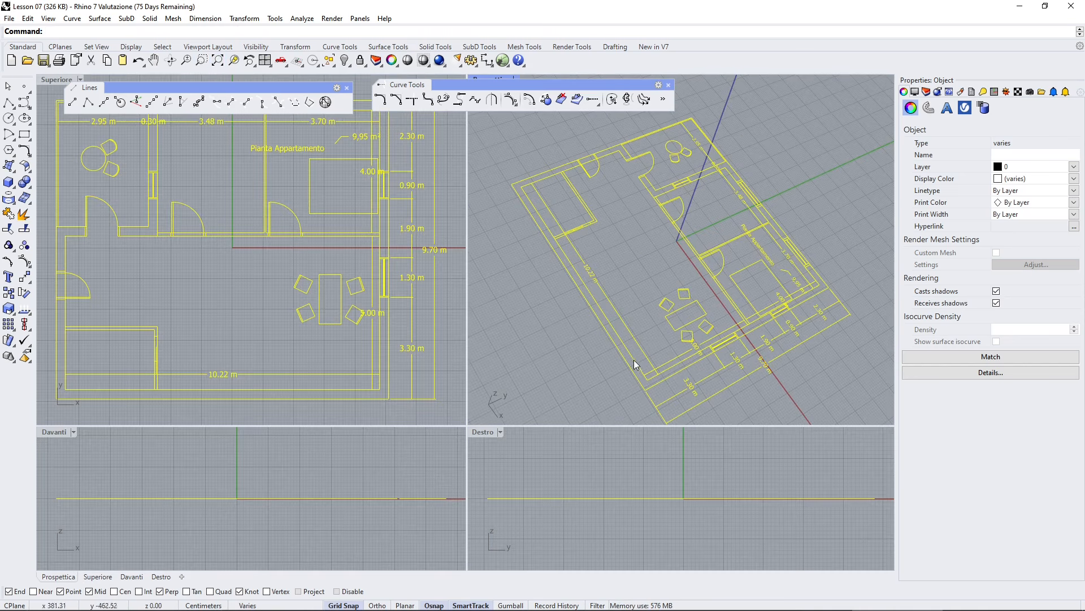
click(576, 328)
right_drag(575, 328, 654, 378)
click(612, 240)
click(609, 206)
right_drag(609, 206, 489, 350)
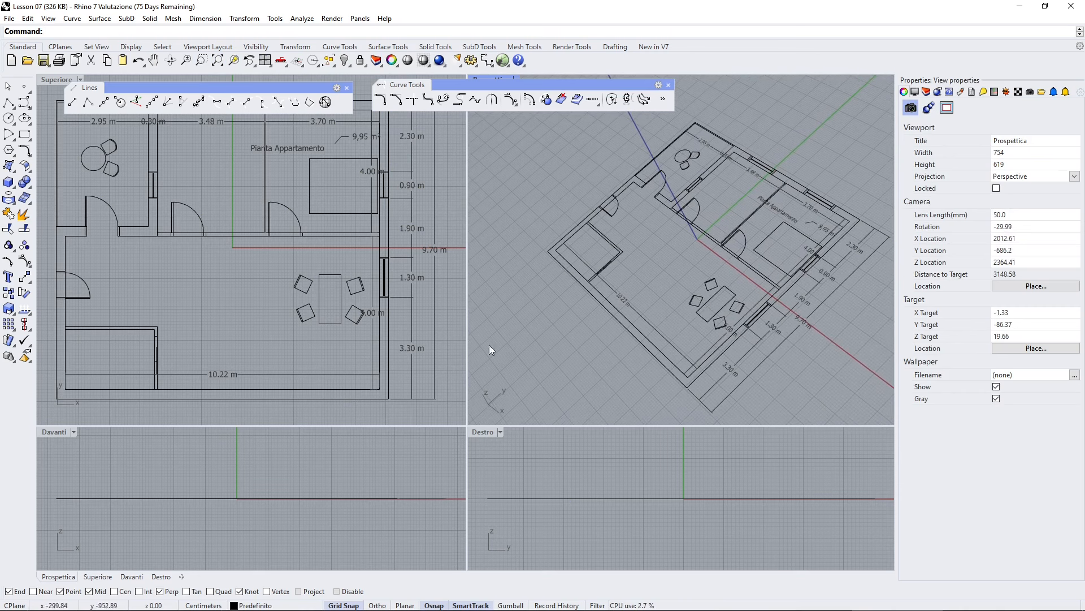
- Select the bottom wall line and check its line length in the object description
scroll(185, 239, down, 2)
right_drag(201, 372, 215, 273)
scroll(216, 270, up, 2)
click(221, 282)
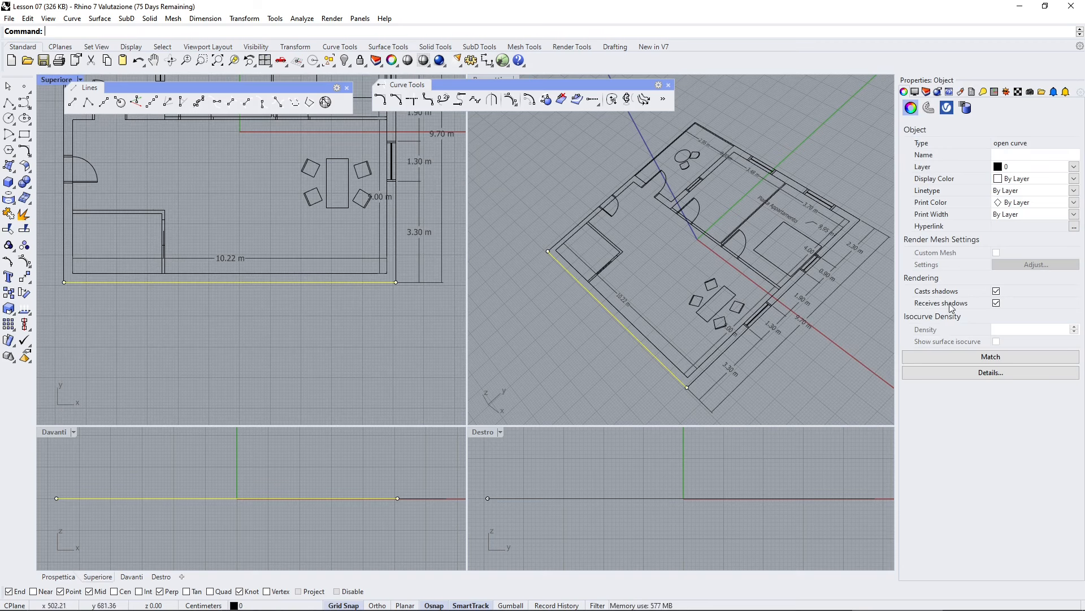
click(968, 374)
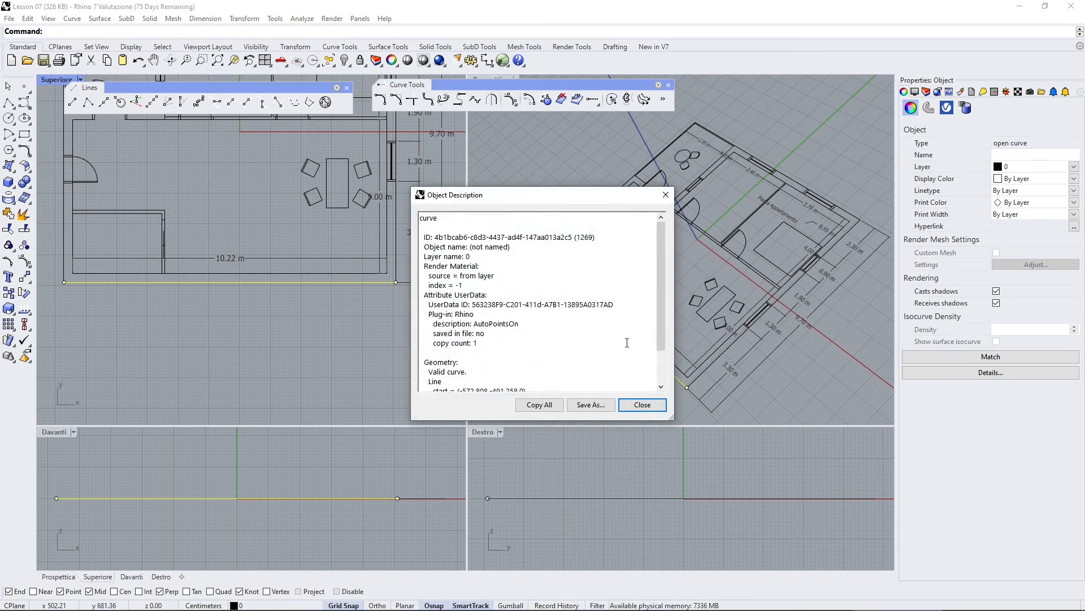
scroll(606, 330, down, 2)
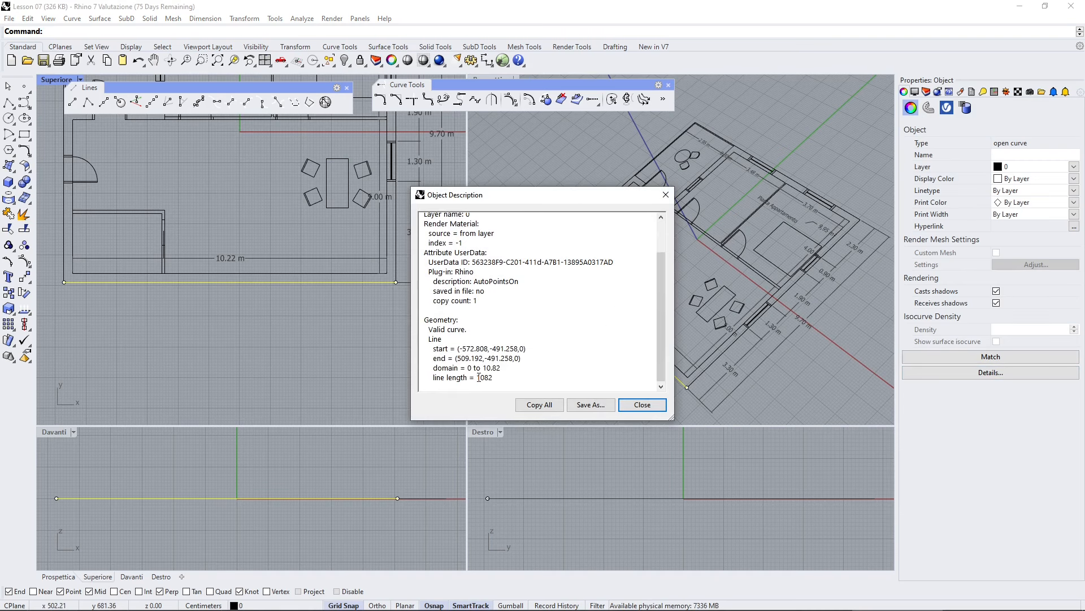
drag(478, 377, 482, 378)
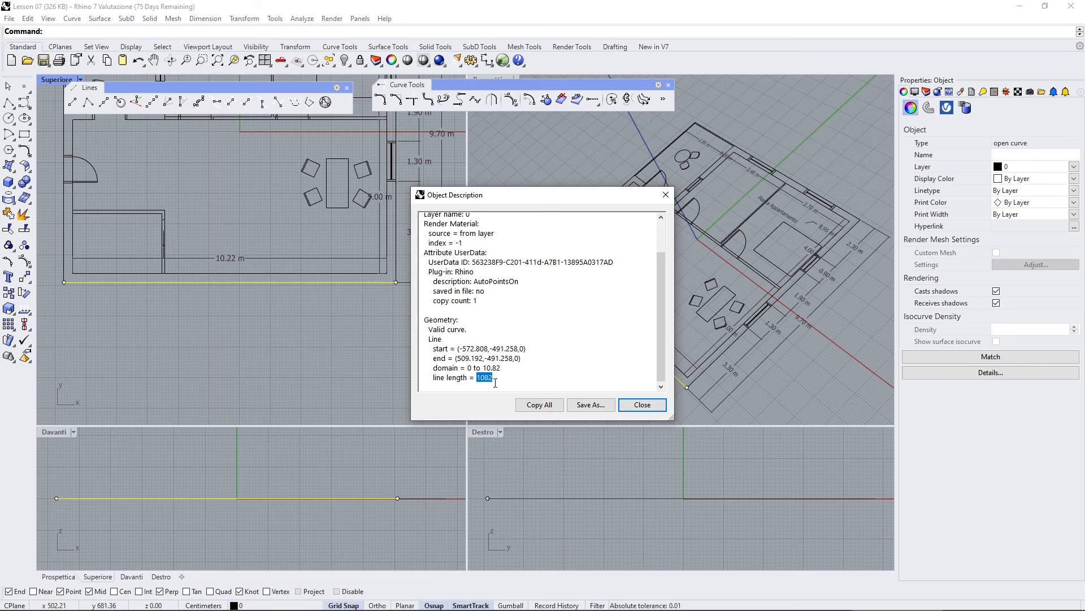
click(501, 378)
drag(493, 379, 485, 378)
triple_click(490, 380)
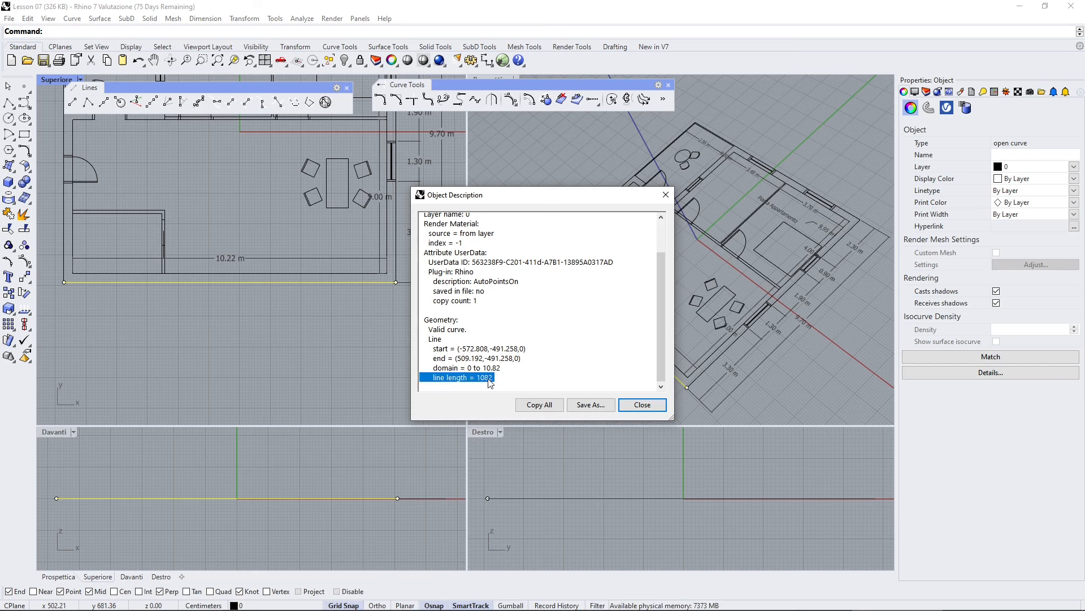